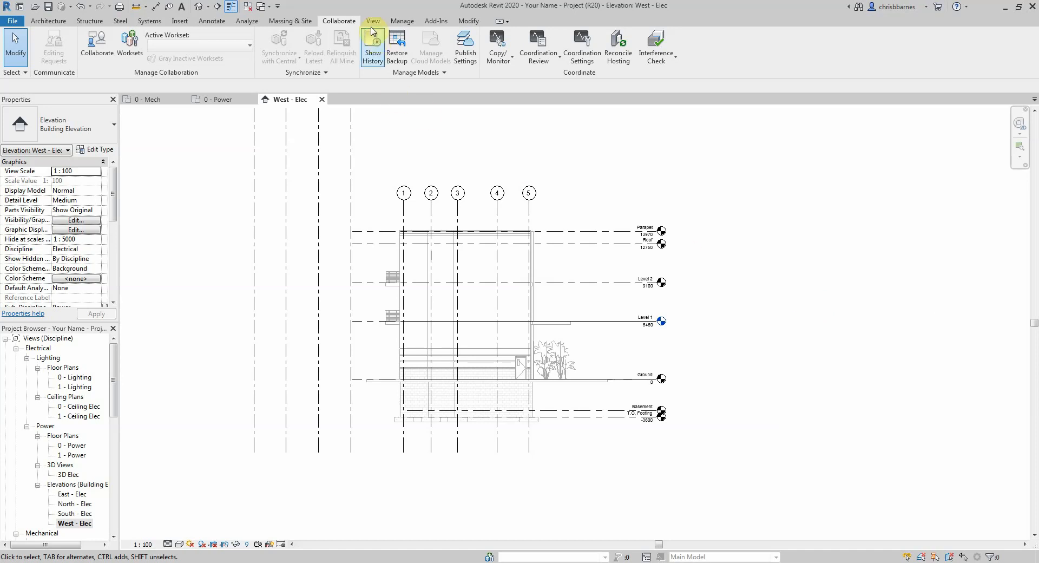
Create a new floor plan view for Level 2
{"action": "left_click", "coordinate": [372, 21]}
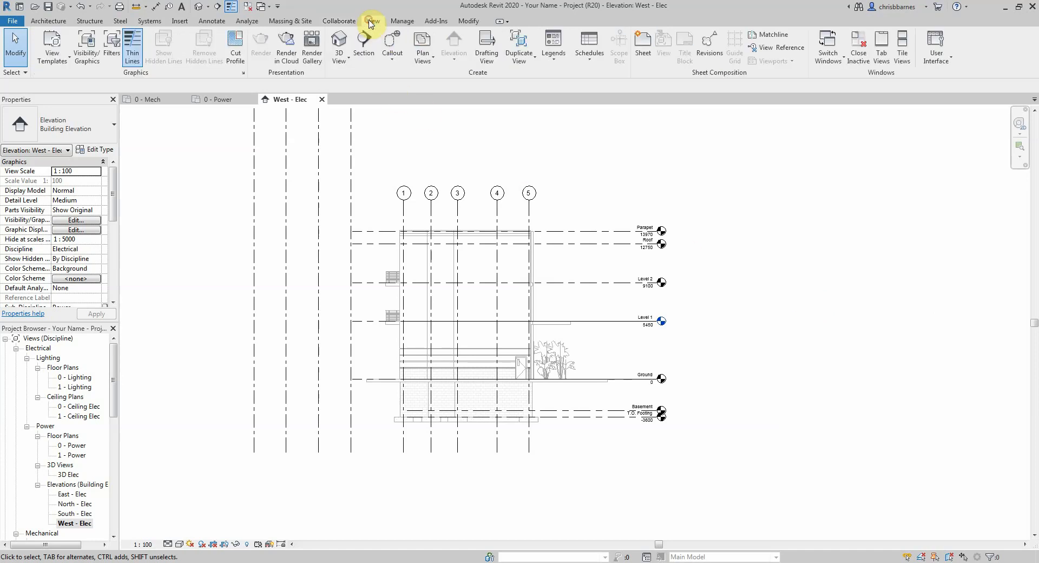
{"action": "left_click", "coordinate": [424, 59]}
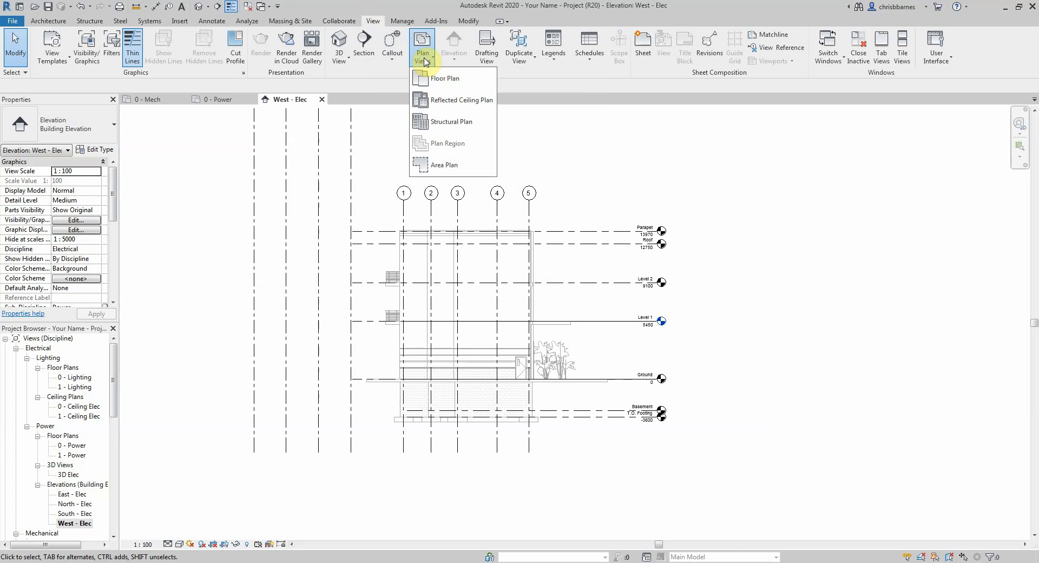
{"action": "left_click", "coordinate": [440, 80]}
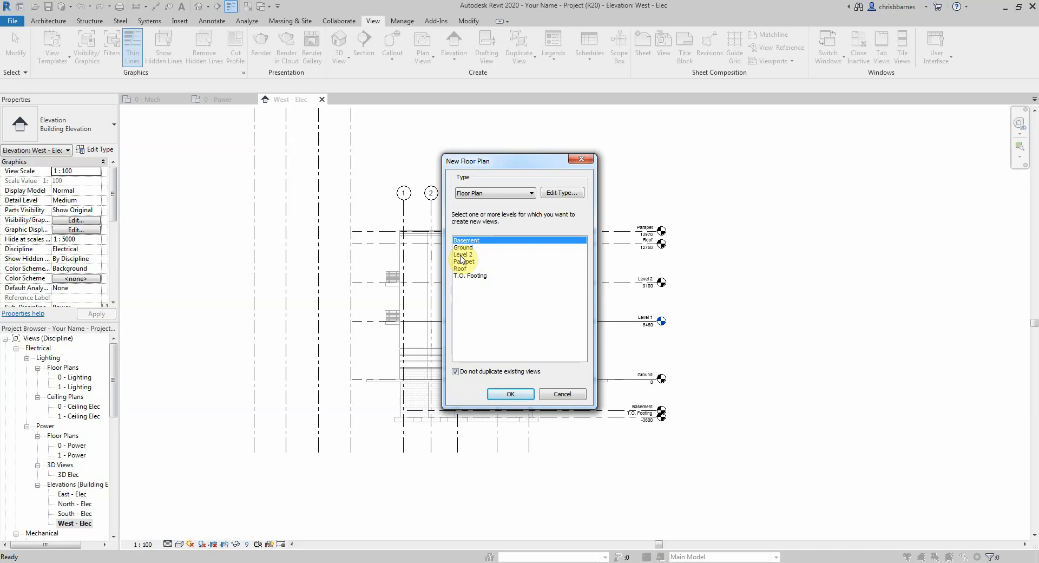
{"action": "left_click", "coordinate": [461, 254]}
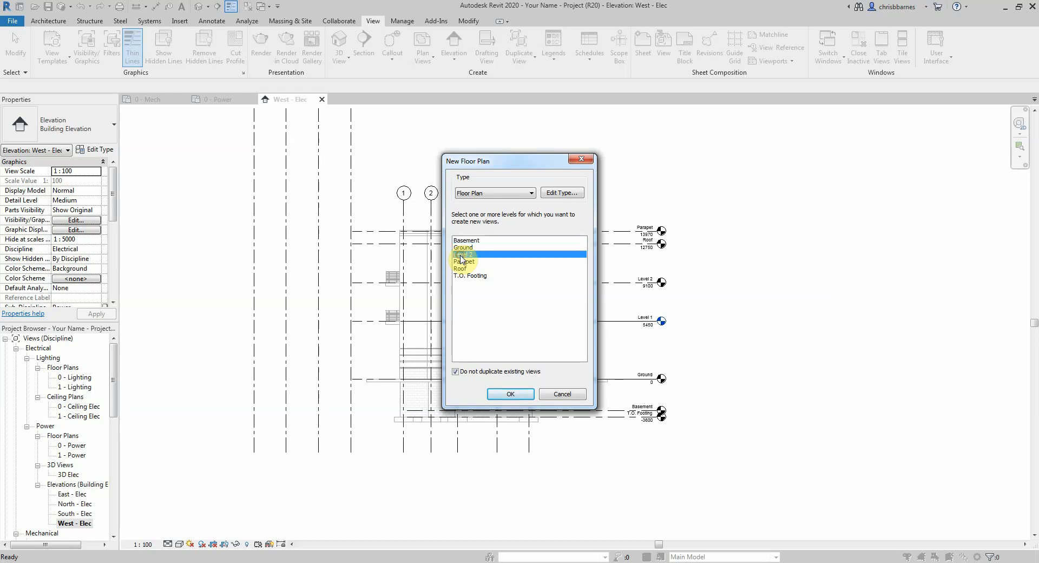
{"action": "left_click", "coordinate": [511, 395]}
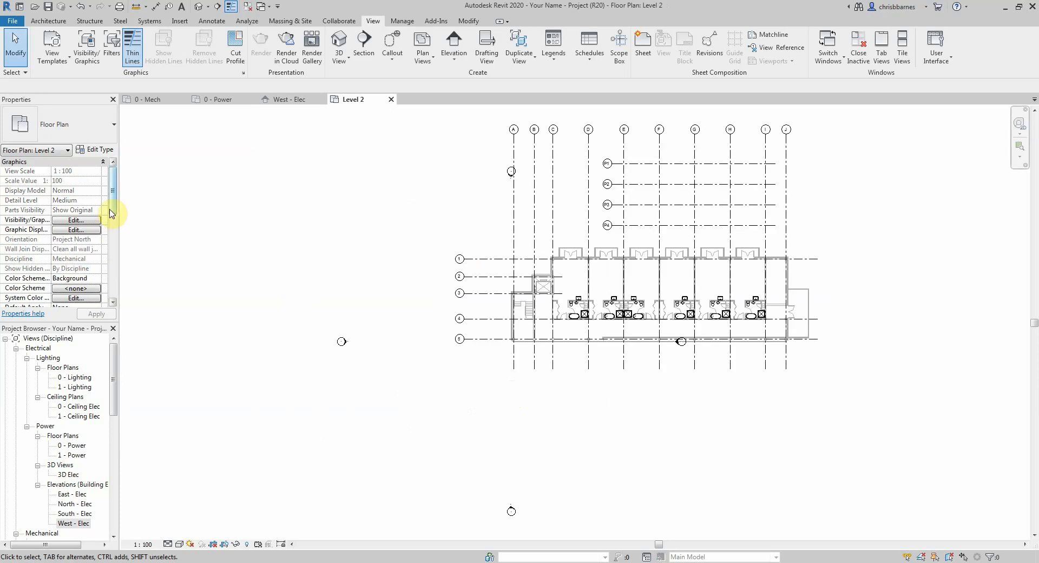
Rename the new floor plan view to "Level 2 -HVAC" without renaming the corresponding level and views
{"action": "left_click_drag", "start_coordinate": [110, 208], "coordinate": [111, 267]}
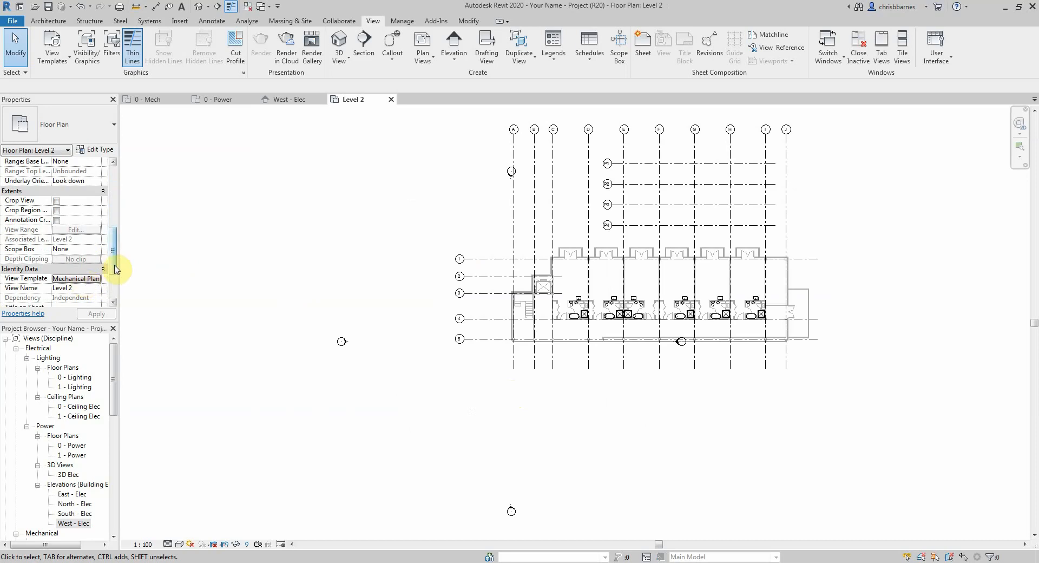
{"action": "left_click_drag", "start_coordinate": [113, 269], "coordinate": [114, 221]}
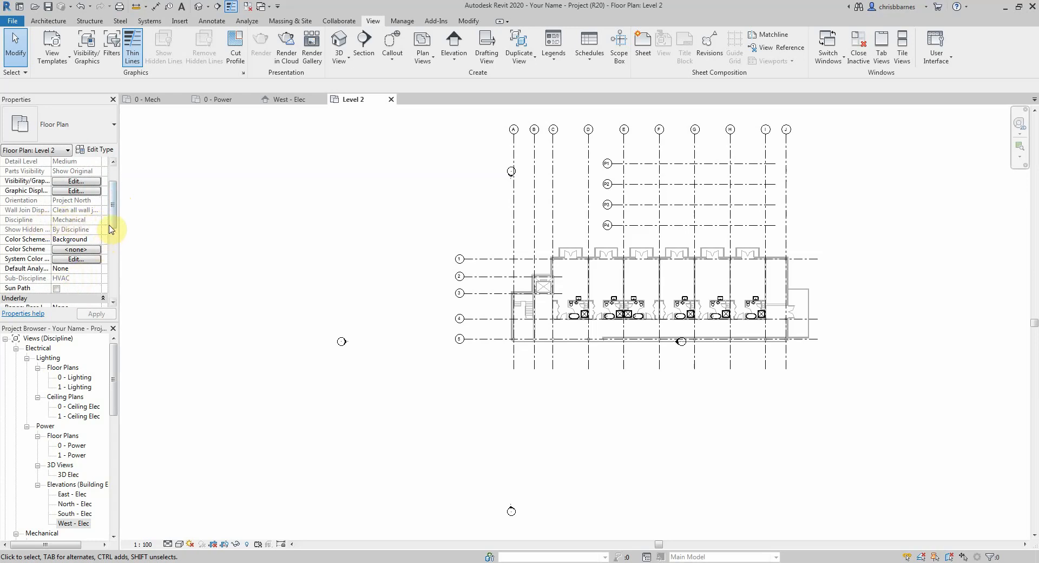
{"action": "left_click_drag", "start_coordinate": [114, 222], "coordinate": [106, 274]}
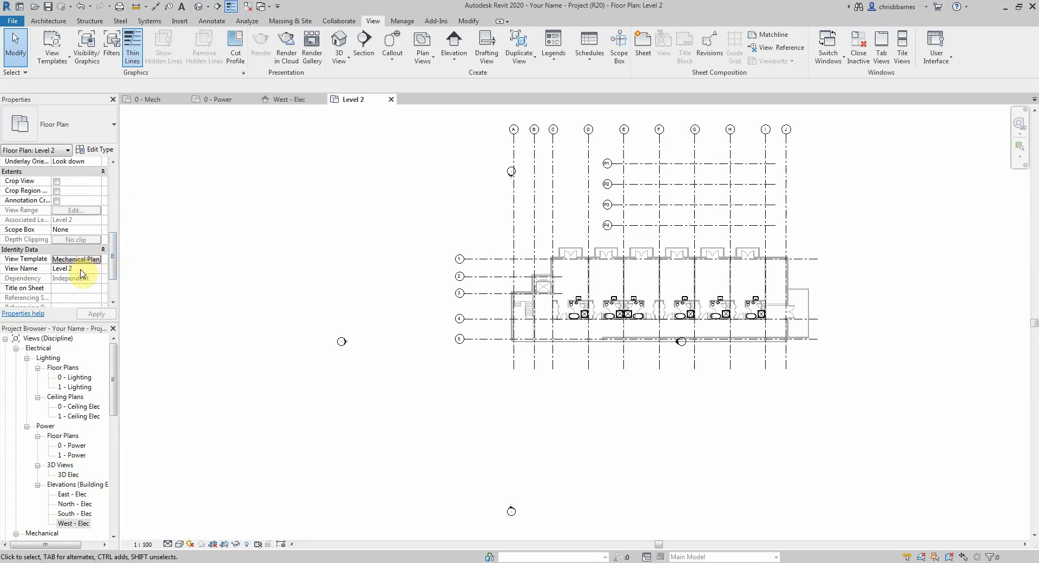
{"action": "left_click", "coordinate": [81, 269]}
{"action": "left_click", "coordinate": [81, 269]}
{"action": "type", "text": "-HVAC"}
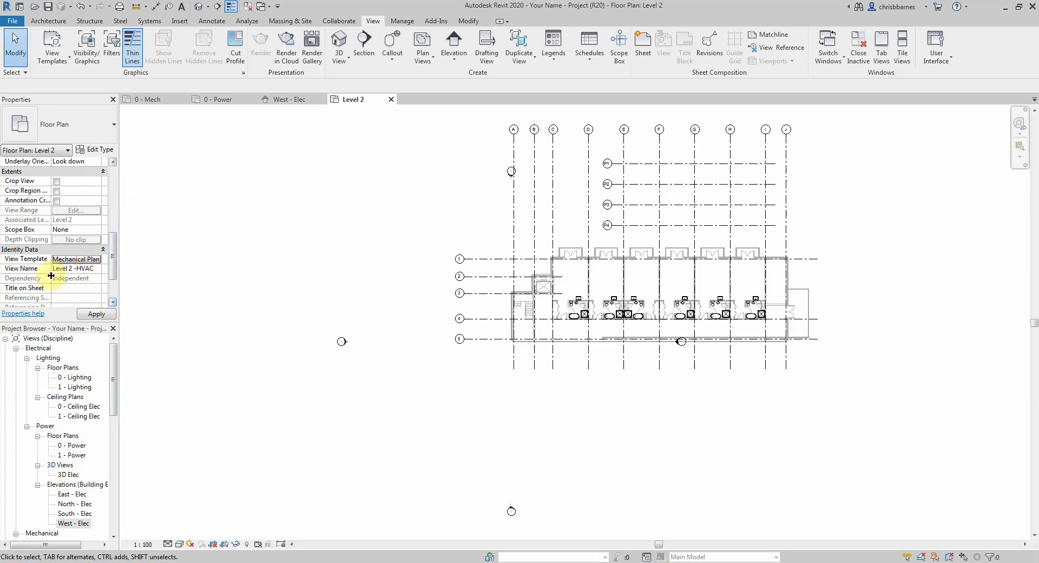
{"action": "left_click", "coordinate": [95, 314]}
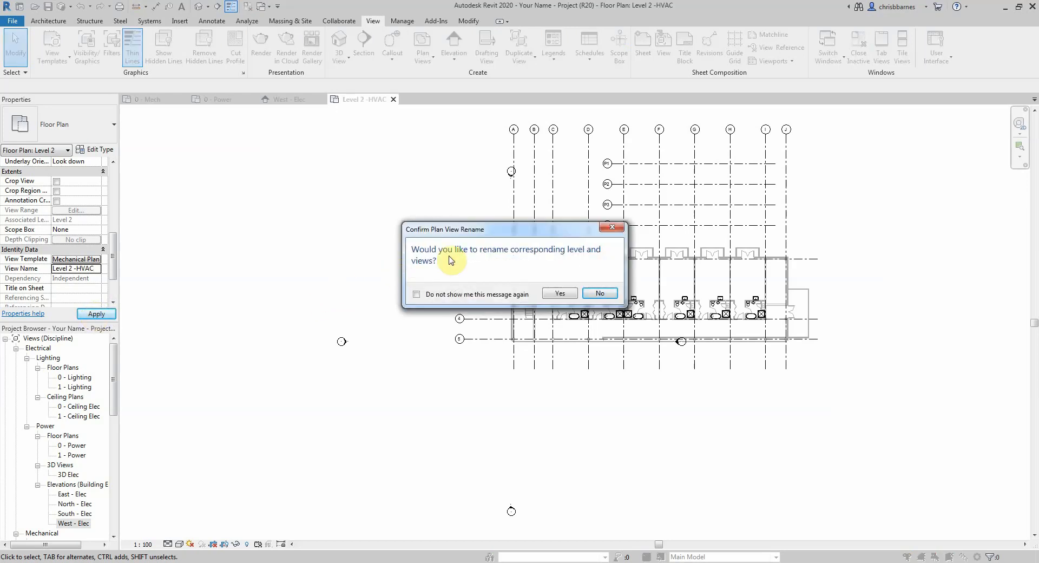
{"action": "left_click", "coordinate": [596, 294]}
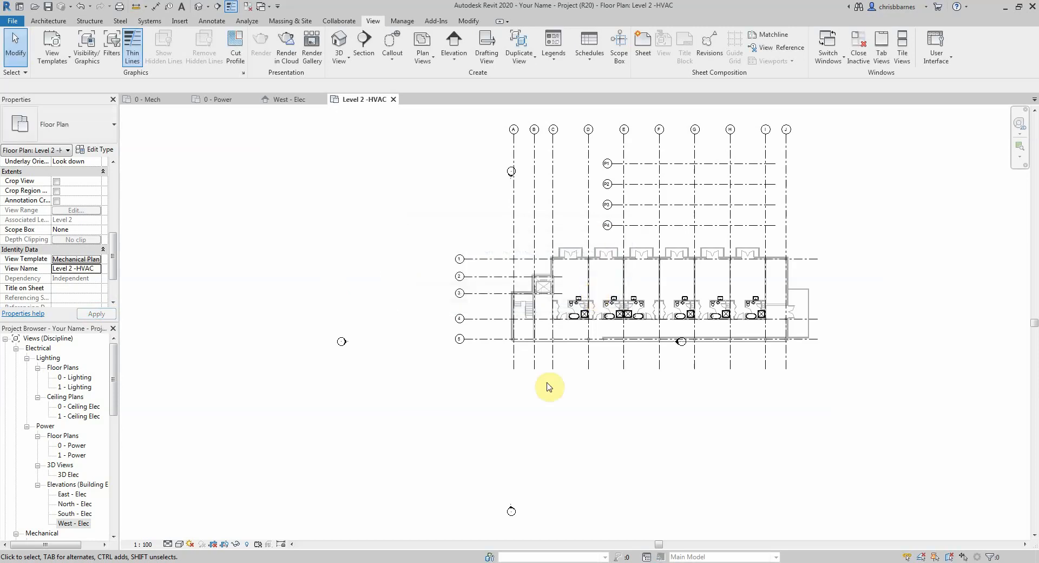
Move the four elevation markers close to the south, east, west and north sides of the building plan
{"action": "mouse_move", "coordinate": [494, 484]}
{"action": "left_mouse_down"}
{"action": "mouse_move", "coordinate": [524, 530]}
{"action": "mouse_move", "coordinate": [615, 405]}
{"action": "mouse_move", "coordinate": [653, 374]}
{"action": "left_mouse_up"}
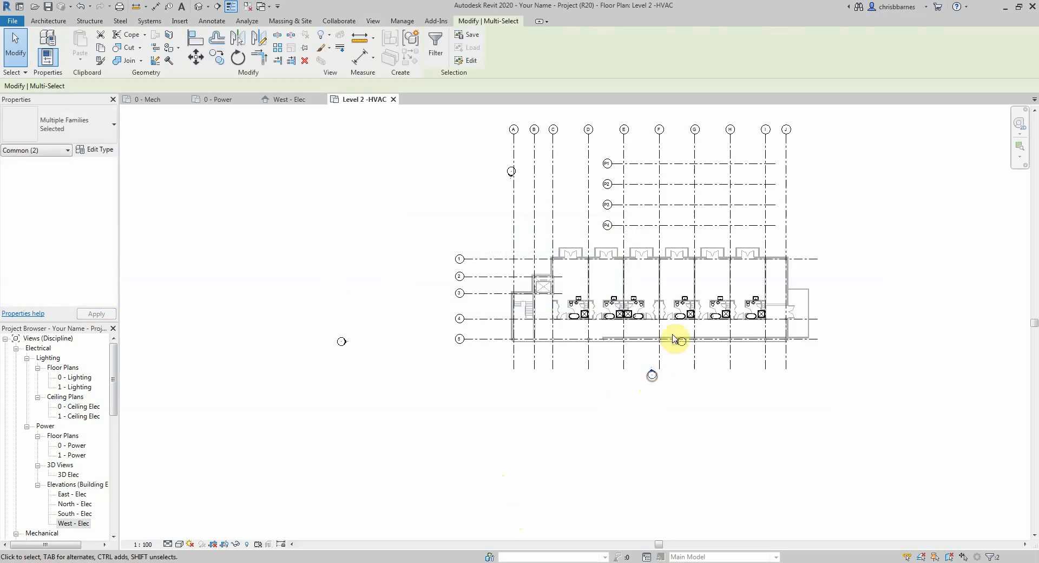
{"action": "mouse_move", "coordinate": [670, 328]}
{"action": "left_mouse_down"}
{"action": "mouse_move", "coordinate": [696, 356]}
{"action": "mouse_move", "coordinate": [821, 294]}
{"action": "left_mouse_up"}
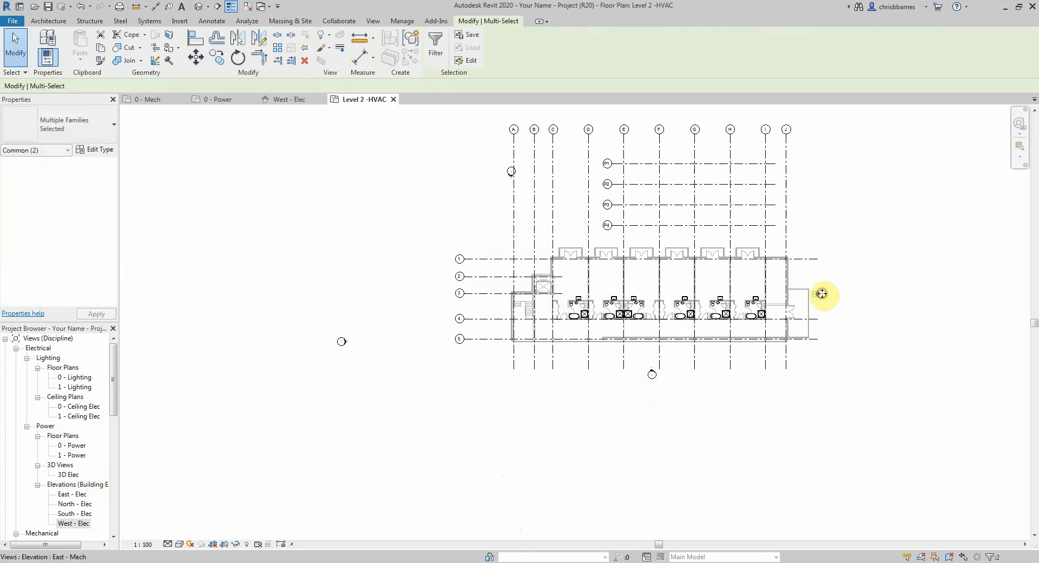
{"action": "mouse_move", "coordinate": [322, 318]}
{"action": "left_mouse_down"}
{"action": "mouse_move", "coordinate": [375, 367]}
{"action": "mouse_move", "coordinate": [452, 310]}
{"action": "left_mouse_up"}
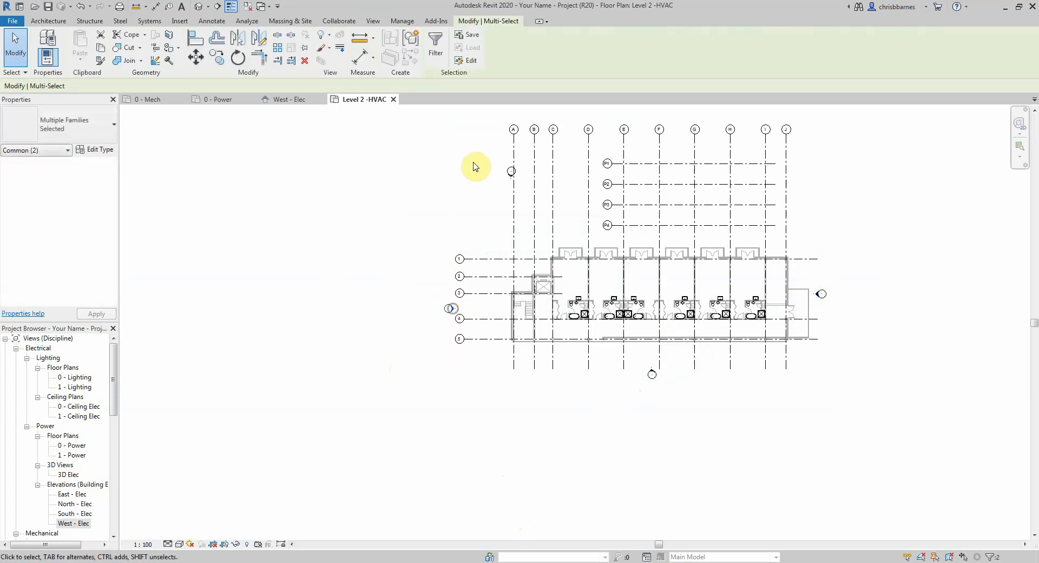
{"action": "mouse_move", "coordinate": [481, 161]}
{"action": "left_mouse_down"}
{"action": "mouse_move", "coordinate": [520, 190]}
{"action": "mouse_move", "coordinate": [653, 225]}
{"action": "mouse_move", "coordinate": [641, 233]}
{"action": "left_mouse_up"}
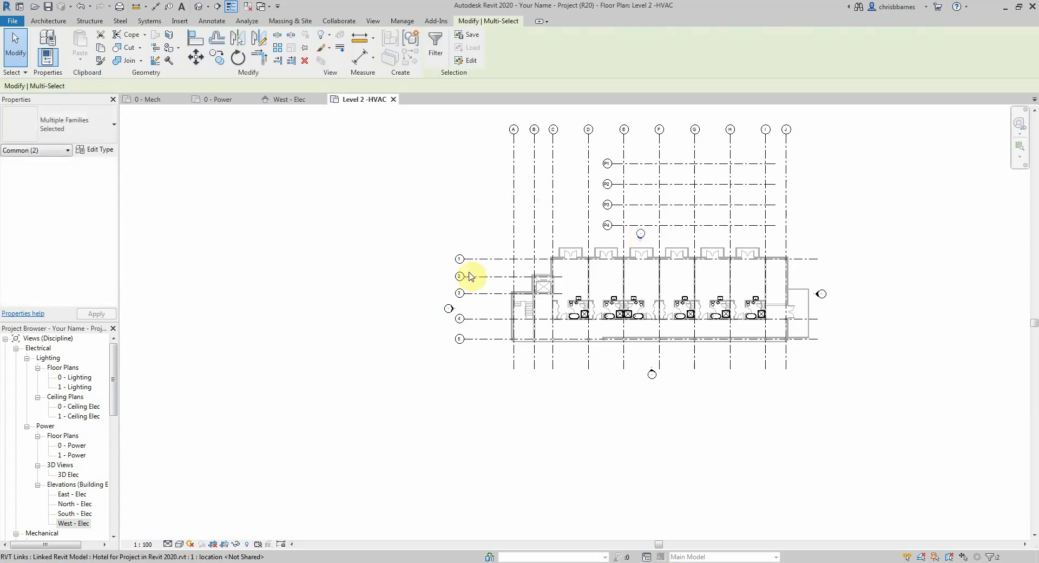
{"action": "left_click", "coordinate": [389, 280]}
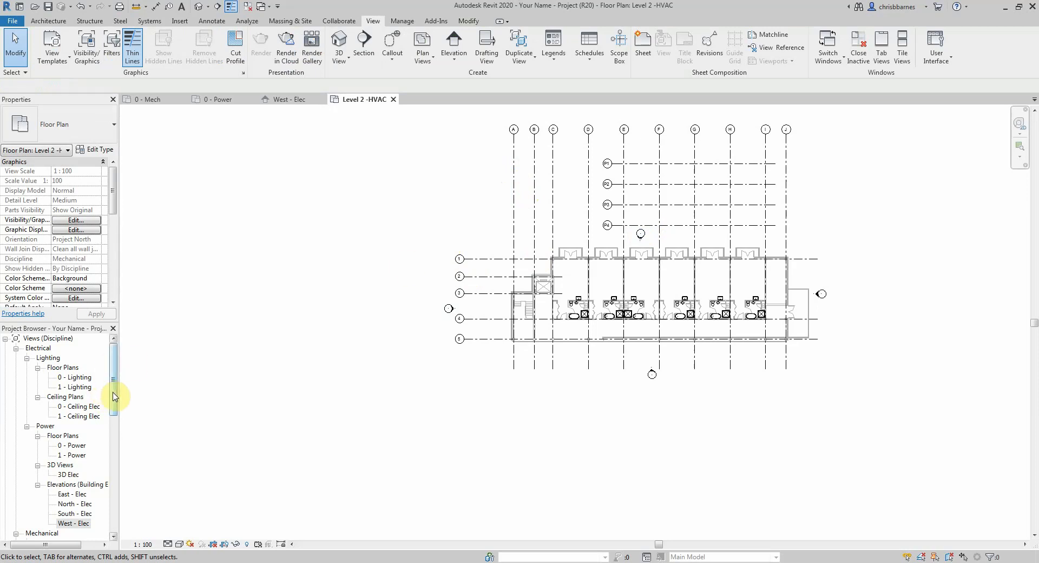
{"action": "left_click_drag", "start_coordinate": [113, 397], "coordinate": [113, 445]}
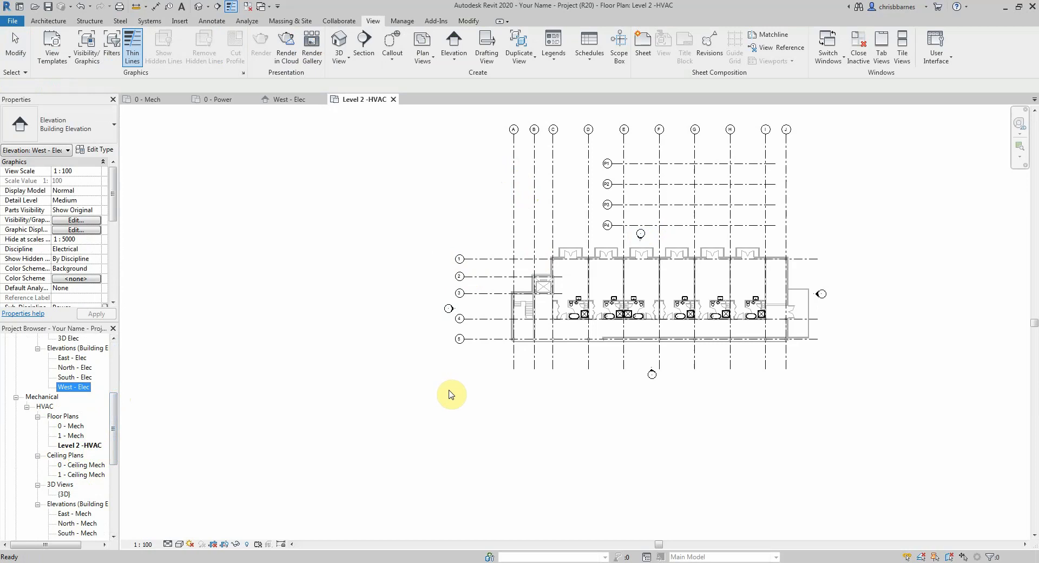
{"action": "key", "text": "Home"}
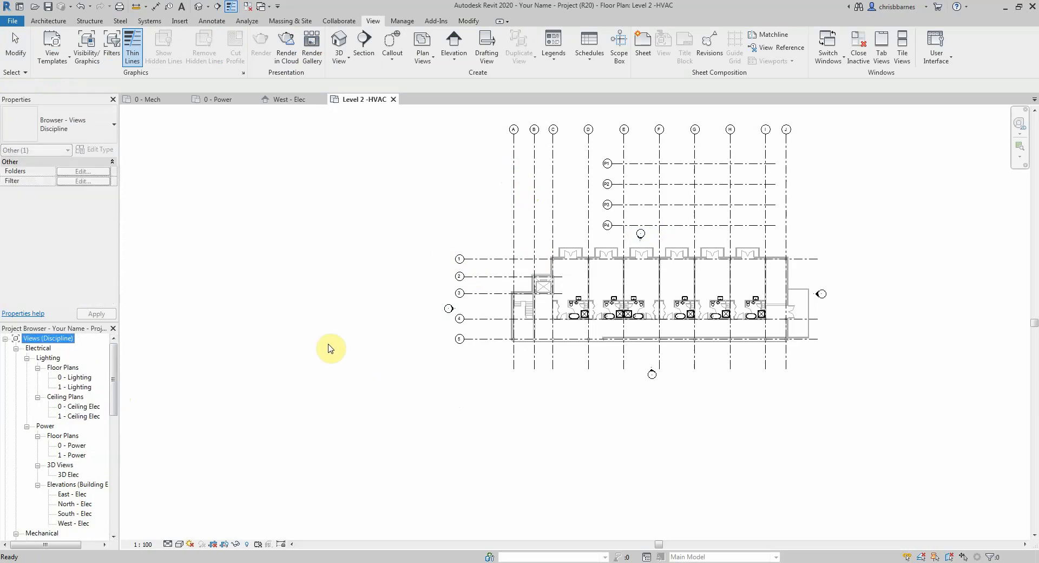
{"action": "left_click", "coordinate": [324, 342]}
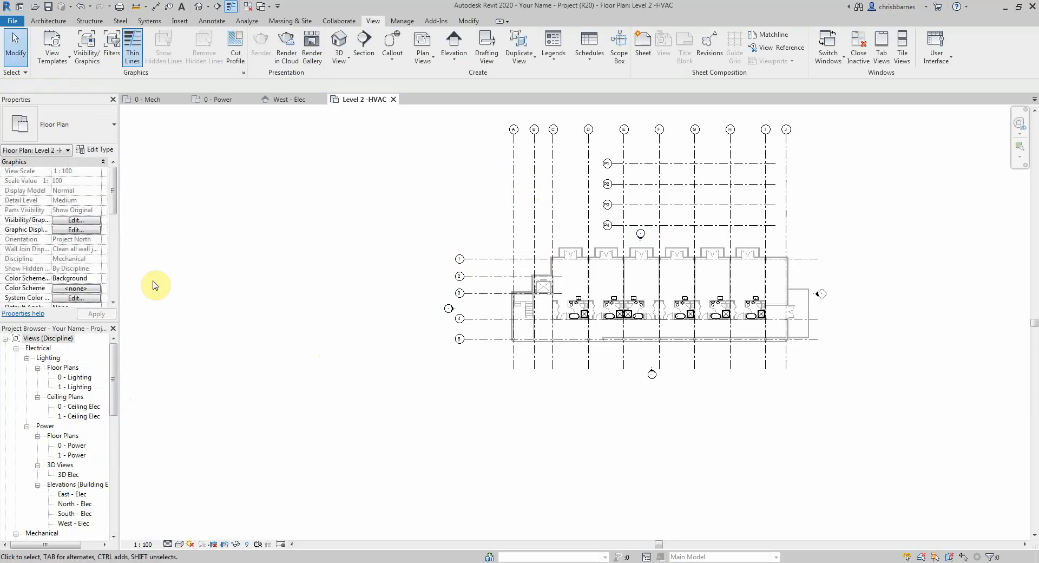
Set the linked file Hotel for Project in Revit 2020.rvt to halftone in the Mechanical Plan view template
{"action": "left_click_drag", "start_coordinate": [116, 213], "coordinate": [113, 274]}
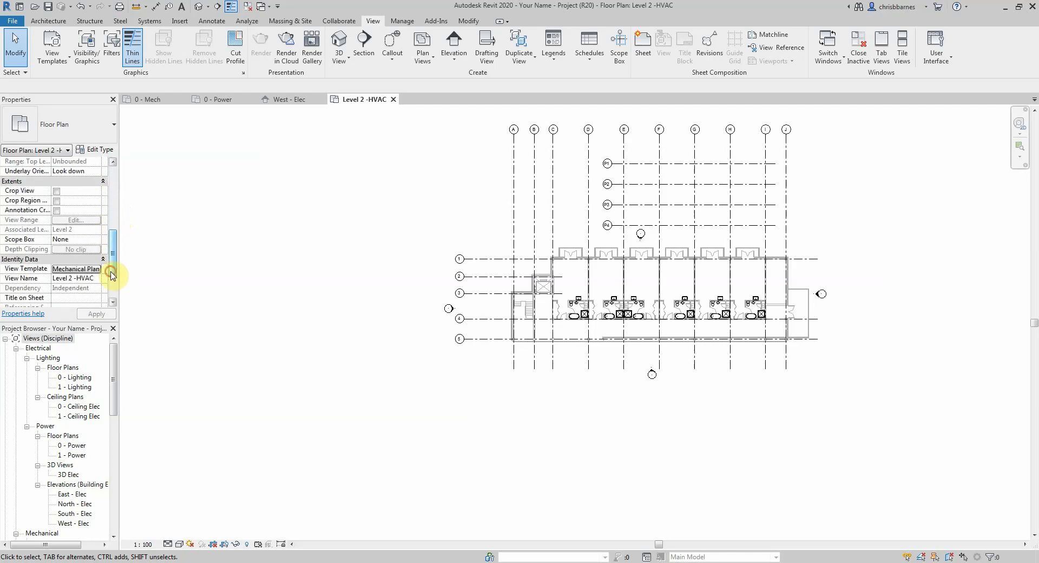
{"action": "left_click", "coordinate": [94, 269]}
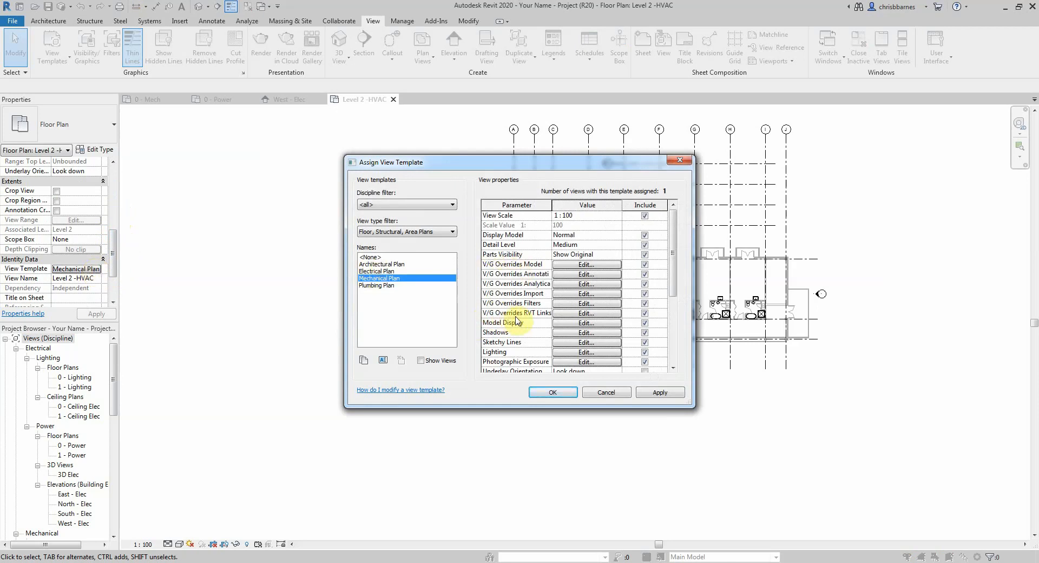
{"action": "left_click", "coordinate": [576, 315]}
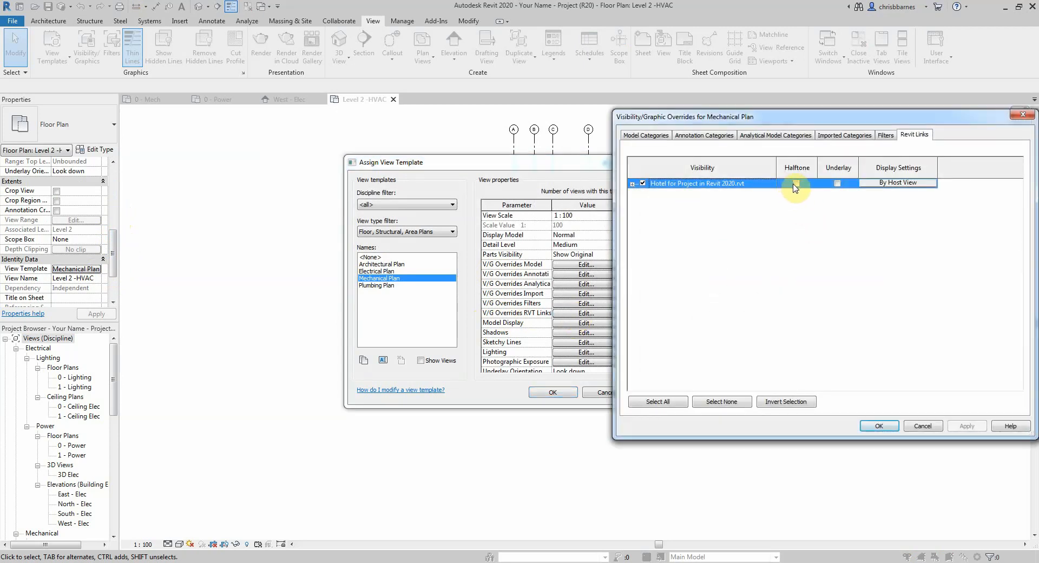
{"action": "left_click", "coordinate": [795, 183]}
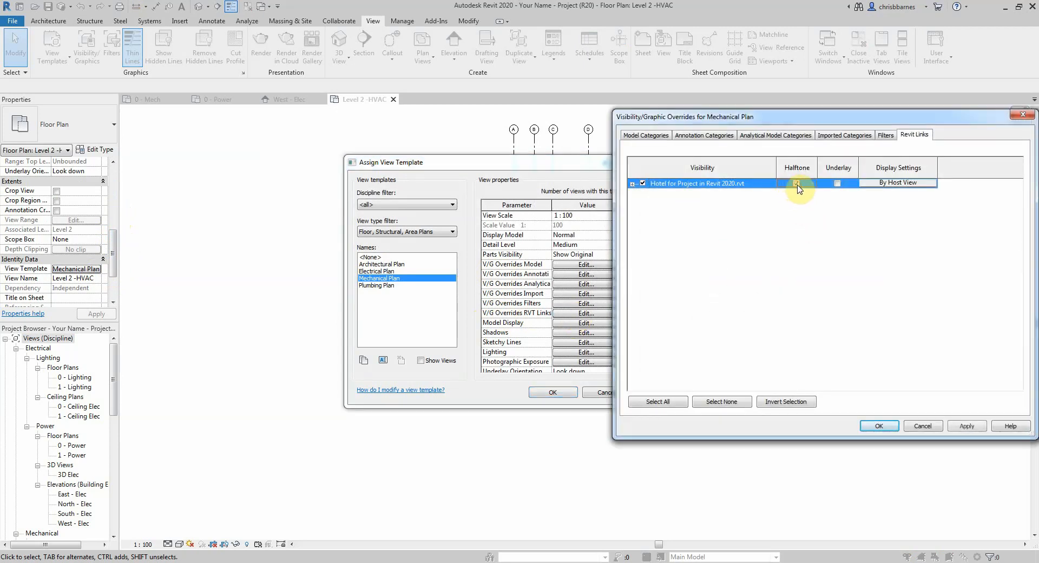
{"action": "left_click", "coordinate": [879, 427]}
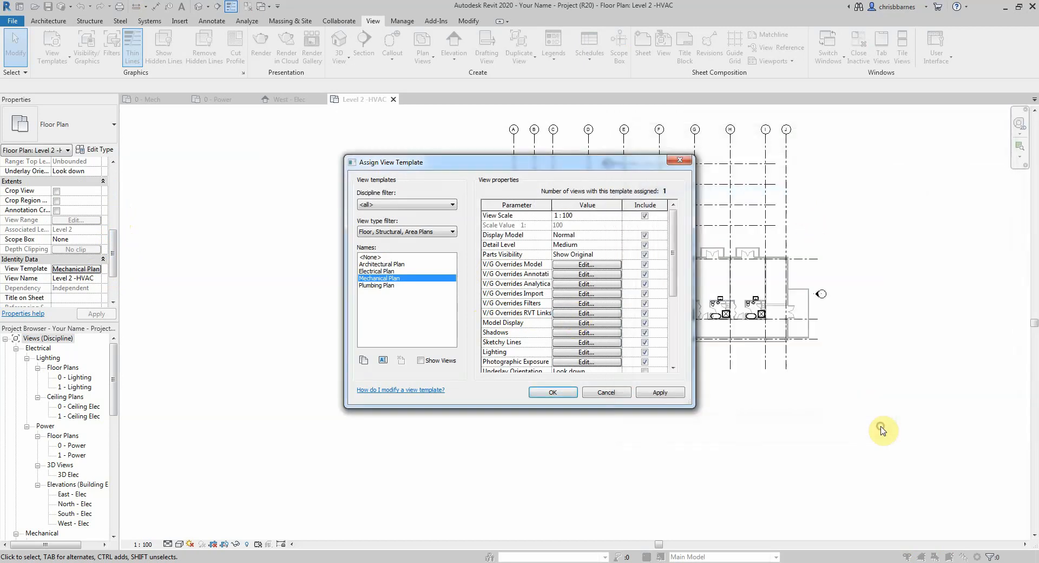
{"action": "left_click", "coordinate": [546, 395]}
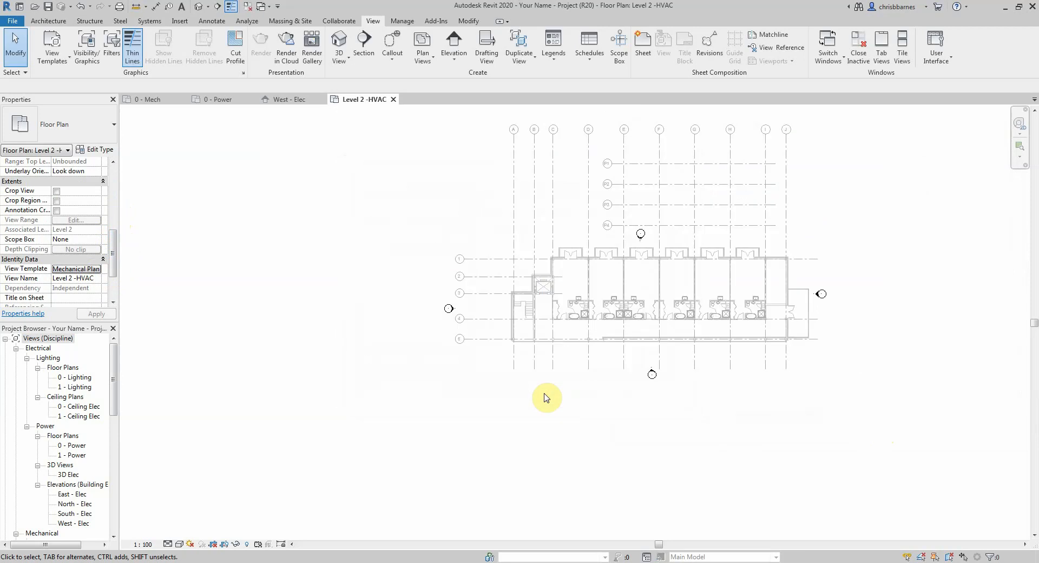
Turn on Crop View and crop region visibility for the Level 2 -HVAC plan
{"action": "scroll", "coordinate": [875, 275], "scroll_direction": "up", "scroll_amount": 2}
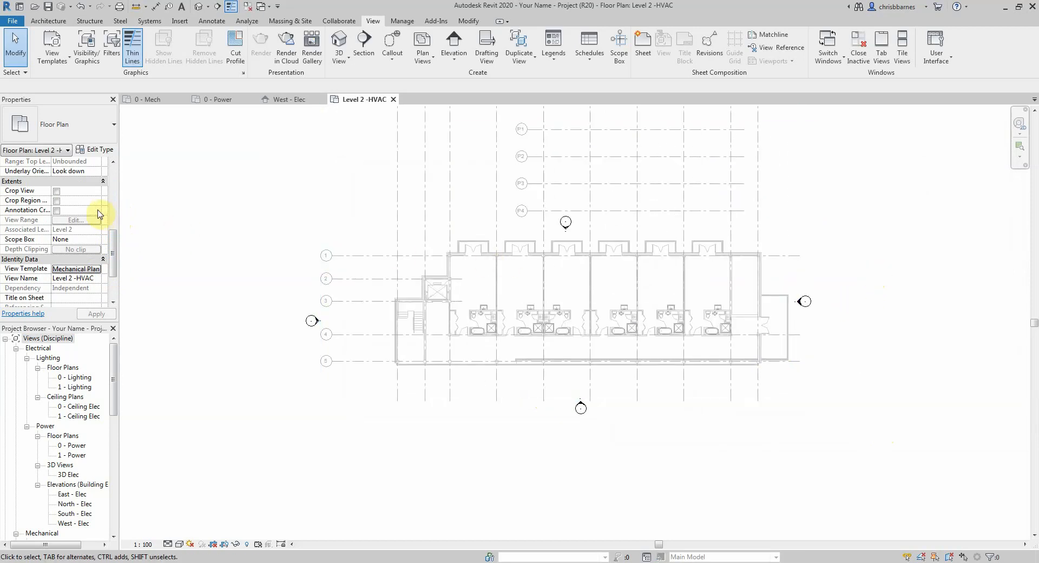
{"action": "left_click", "coordinate": [57, 202]}
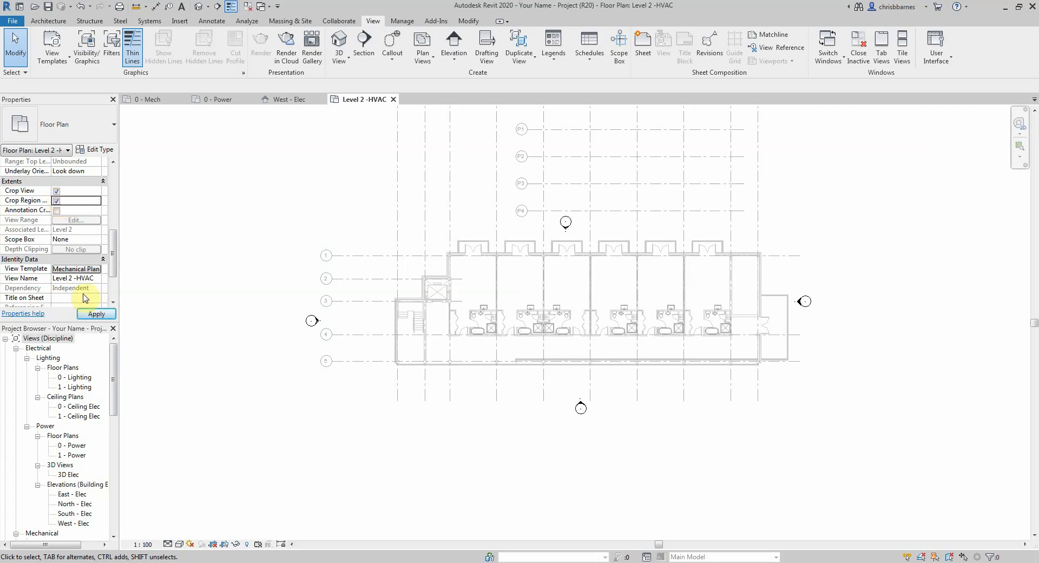
{"action": "left_click", "coordinate": [91, 314]}
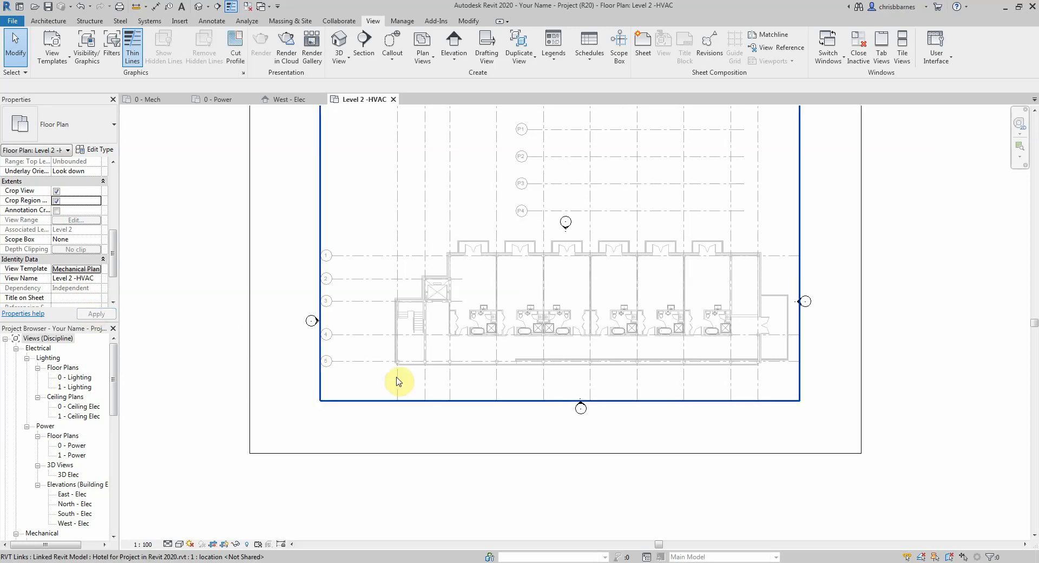
Tighten all four sides of the plan's crop region to just outside the building outline
{"action": "scroll", "coordinate": [495, 482], "scroll_direction": "down", "scroll_amount": 2}
{"action": "left_click", "coordinate": [510, 462]}
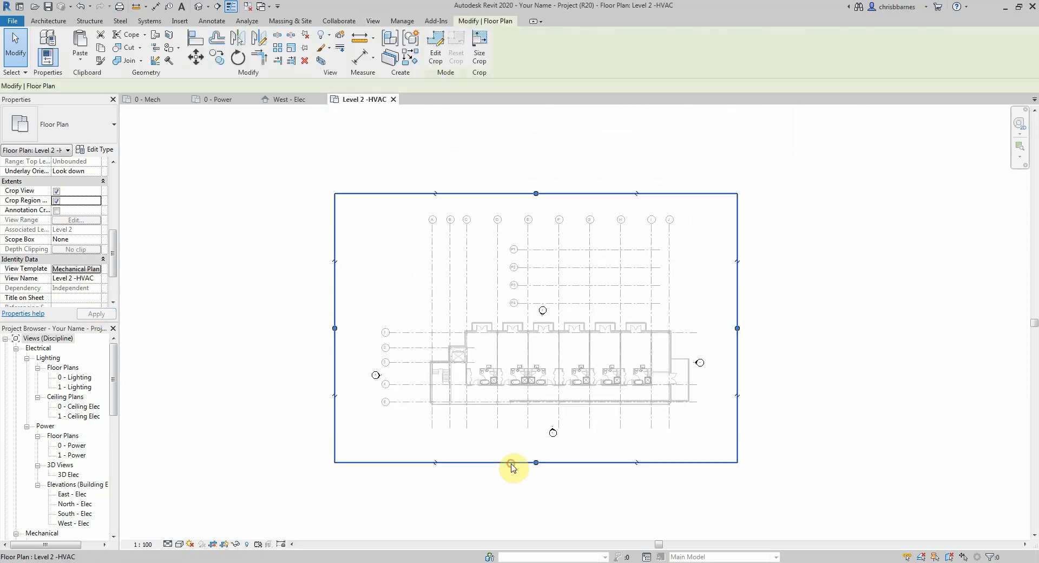
{"action": "left_click_drag", "start_coordinate": [536, 461], "coordinate": [537, 413]}
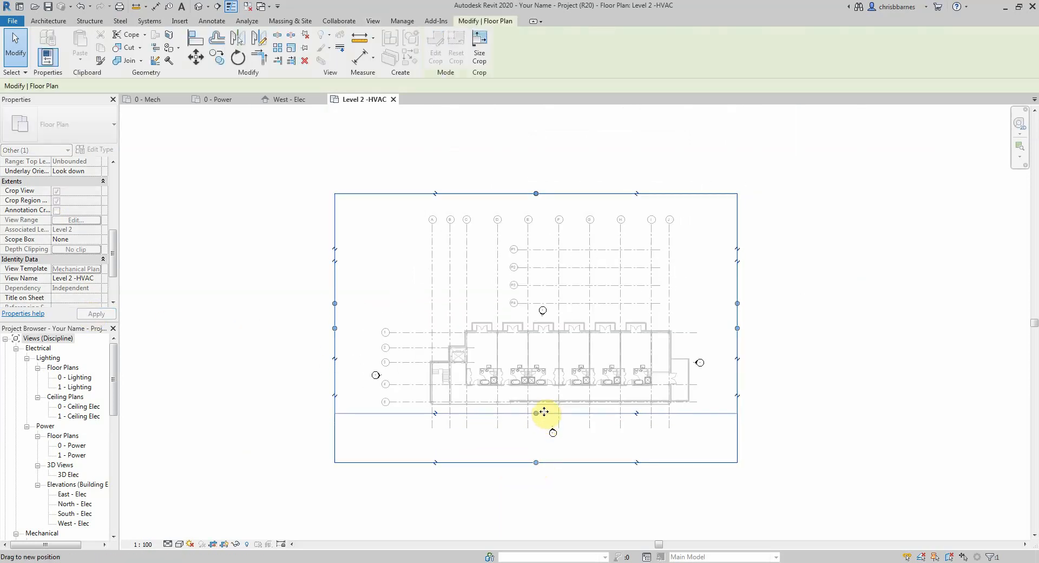
{"action": "left_click_drag", "start_coordinate": [537, 195], "coordinate": [535, 313]}
{"action": "left_click_drag", "start_coordinate": [335, 364], "coordinate": [422, 364]}
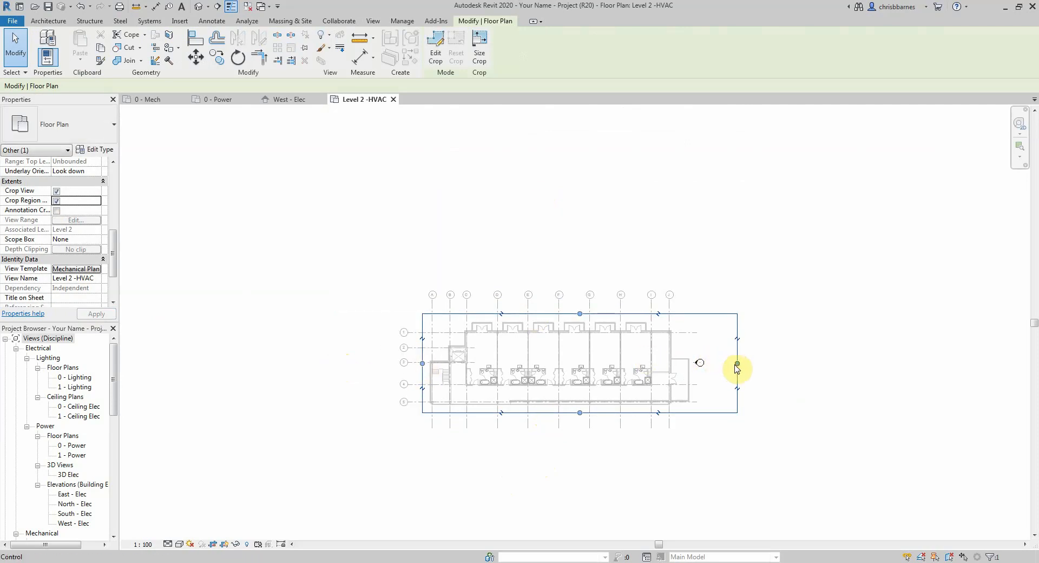
{"action": "left_click_drag", "start_coordinate": [737, 363], "coordinate": [698, 362]}
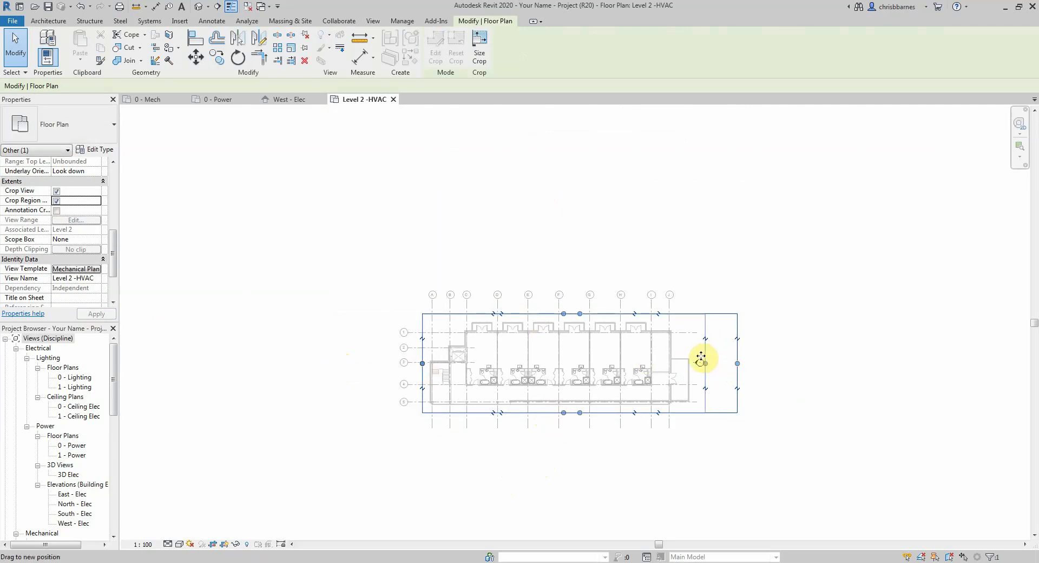
{"action": "left_click", "coordinate": [767, 378]}
{"action": "right_click", "coordinate": [769, 377]}
{"action": "left_click", "coordinate": [797, 484]}
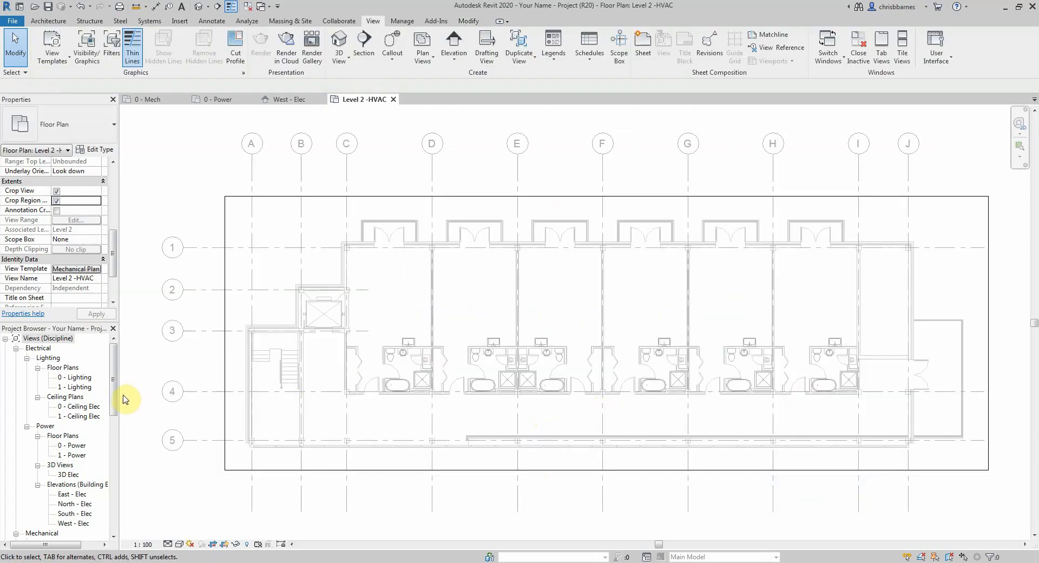
Duplicate the Level 2 -HVAC floor plan without detailing
{"action": "left_click_drag", "start_coordinate": [114, 398], "coordinate": [120, 442]}
{"action": "left_click", "coordinate": [219, 150]}
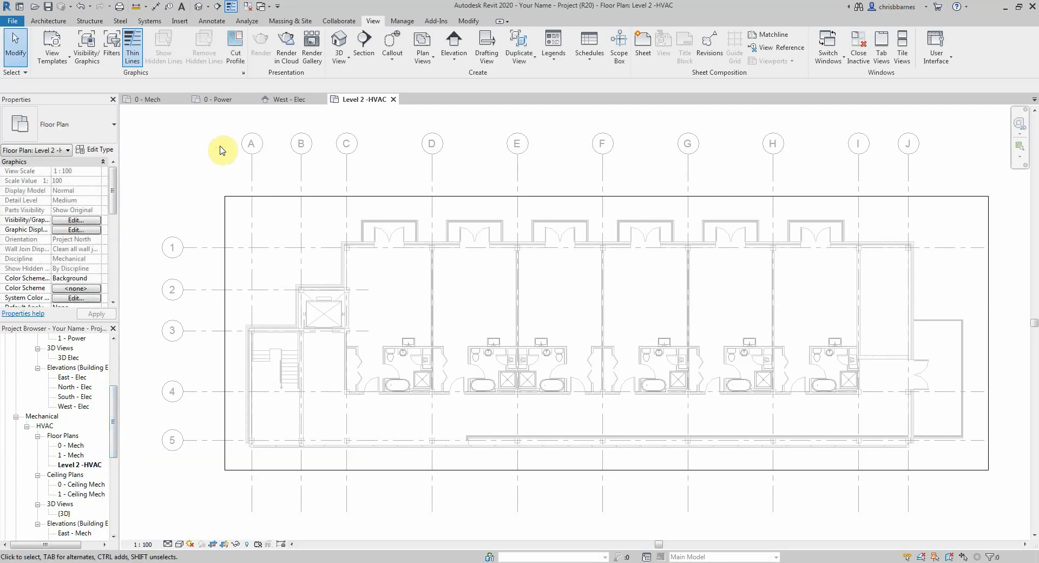
{"action": "left_click", "coordinate": [517, 59]}
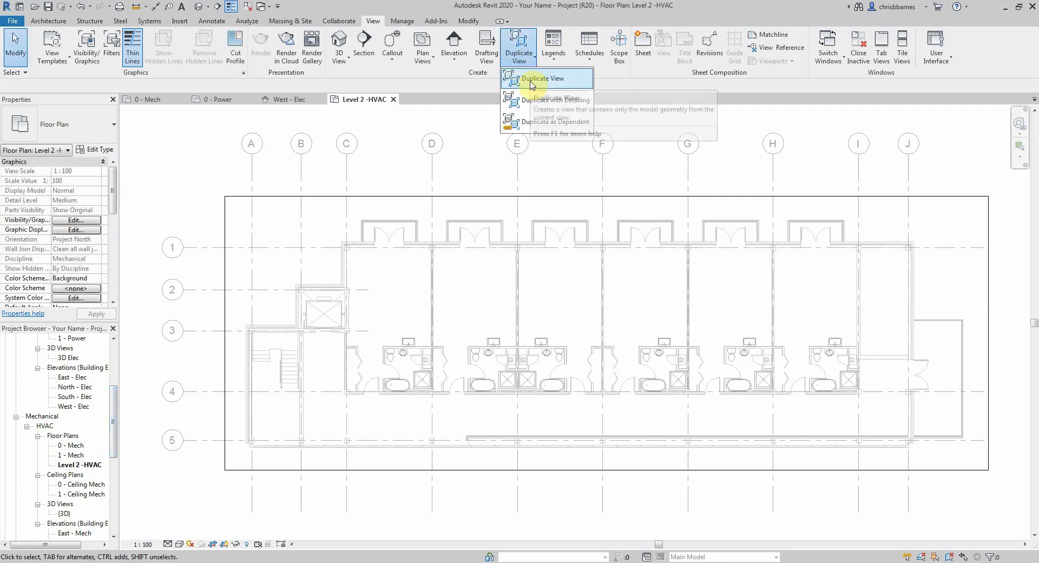
{"action": "left_click", "coordinate": [532, 79]}
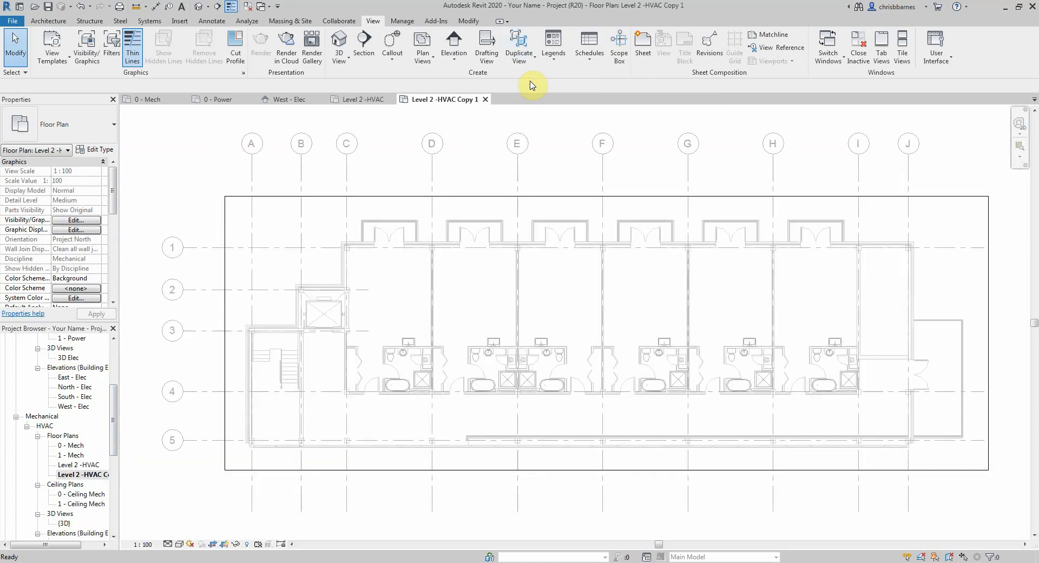
Assign the Electrical Plan view template to the copy of the Level 2 -HVAC plan
{"action": "left_click", "coordinate": [84, 475]}
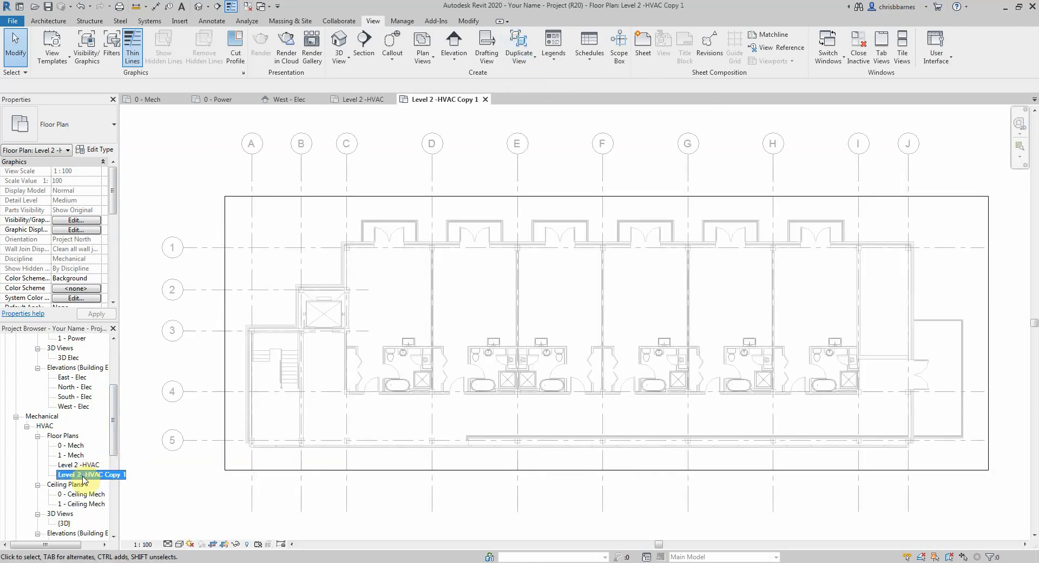
{"action": "left_click_drag", "start_coordinate": [111, 196], "coordinate": [114, 264]}
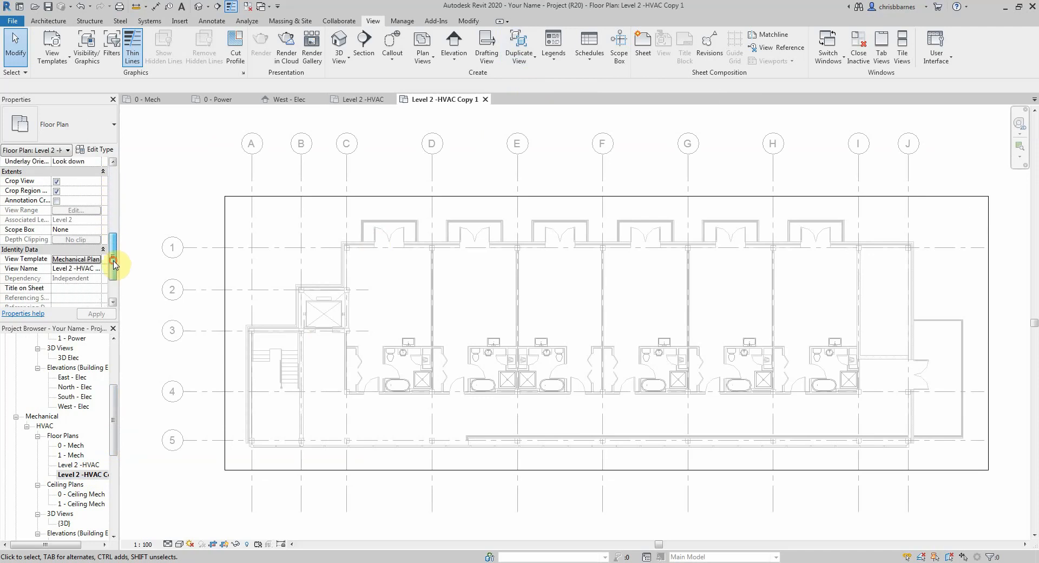
{"action": "left_click", "coordinate": [90, 260]}
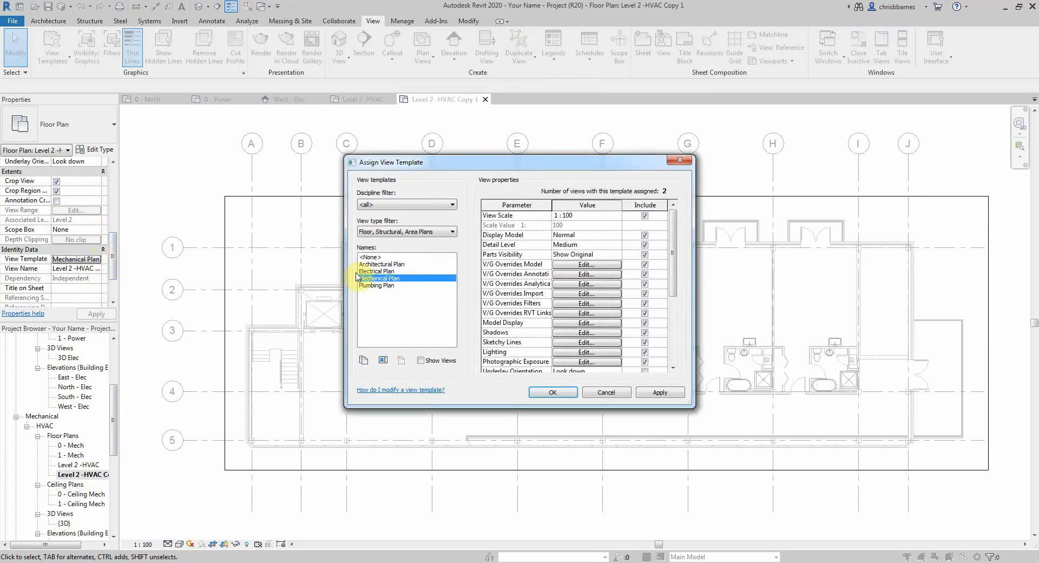
{"action": "left_click", "coordinate": [372, 271]}
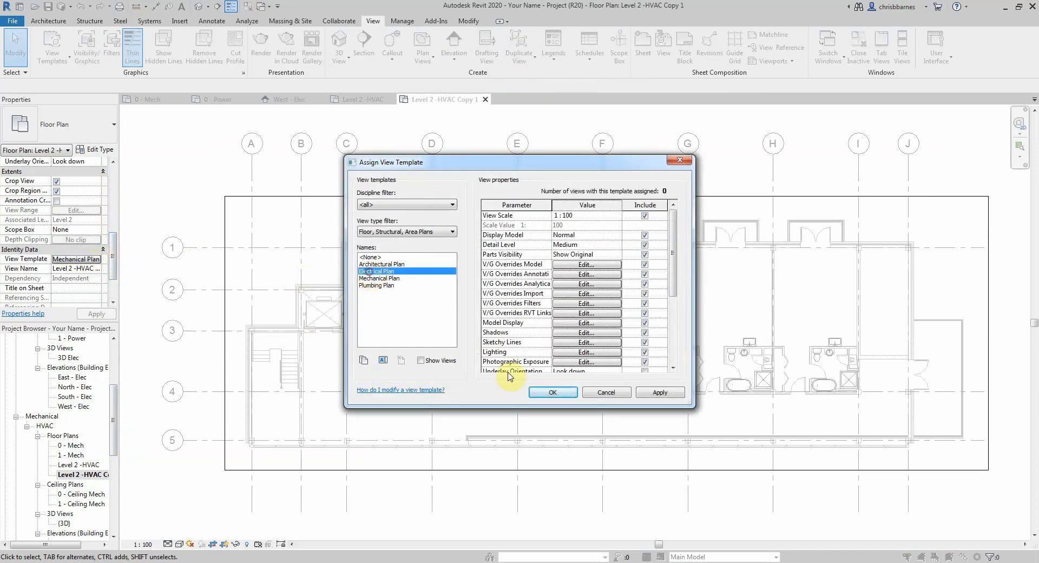
{"action": "left_click", "coordinate": [561, 396]}
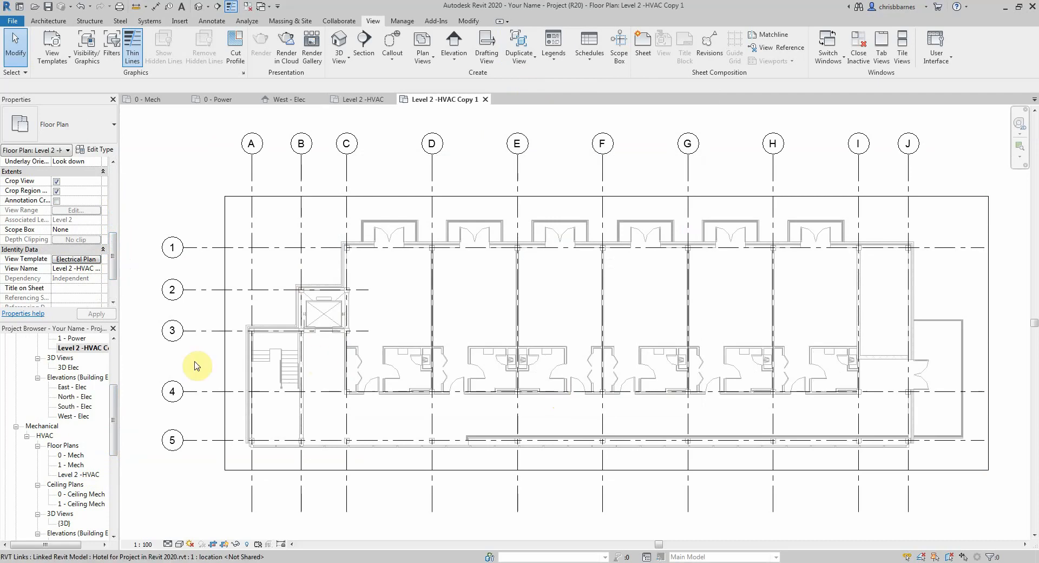
Rename the duplicated plan with the Electrical Plan template as Level 2 - POWER
{"action": "left_click", "coordinate": [91, 349]}
{"action": "left_click", "coordinate": [89, 268]}
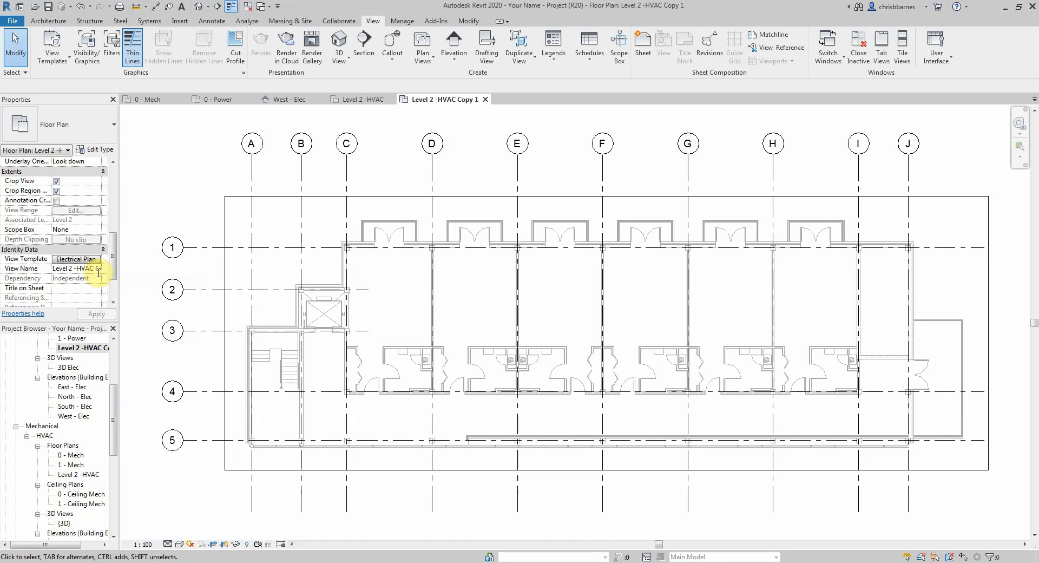
{"action": "key", "text": "Delete"}
{"action": "key", "text": "Delete"}
{"action": "key", "text": "Delete"}
{"action": "left_click", "coordinate": [85, 314]}
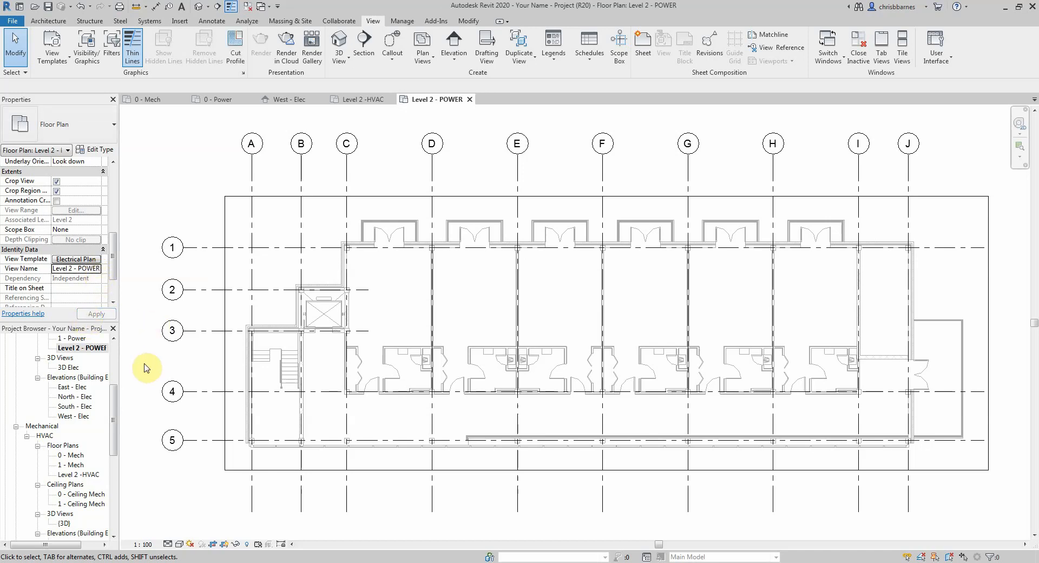
Set the linked file Hotel for Project in Revit 2020.rvt to halftone in the Electrical Plan view template
{"action": "left_click_drag", "start_coordinate": [115, 407], "coordinate": [118, 397]}
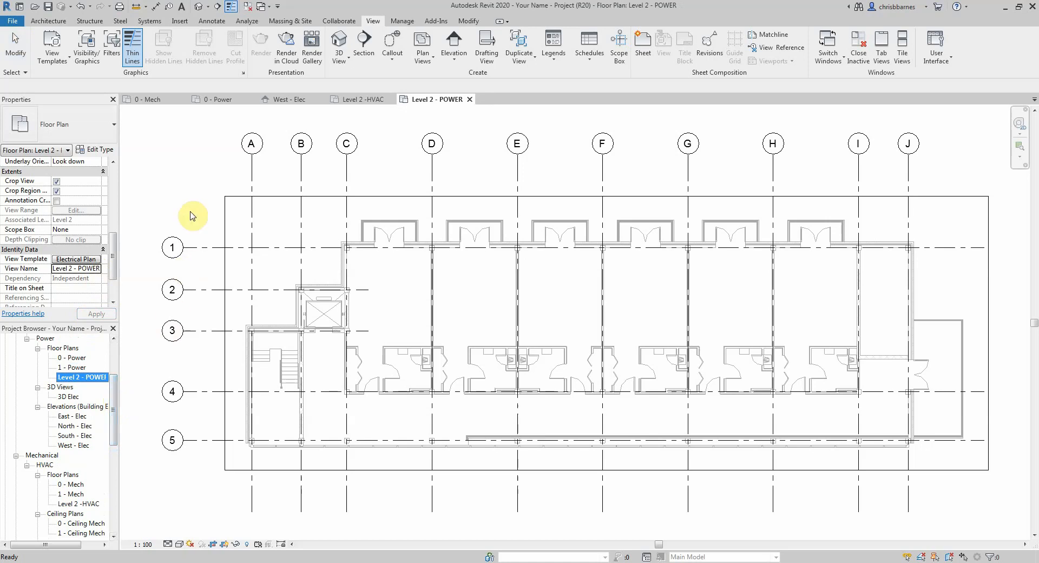
{"action": "left_click", "coordinate": [93, 261]}
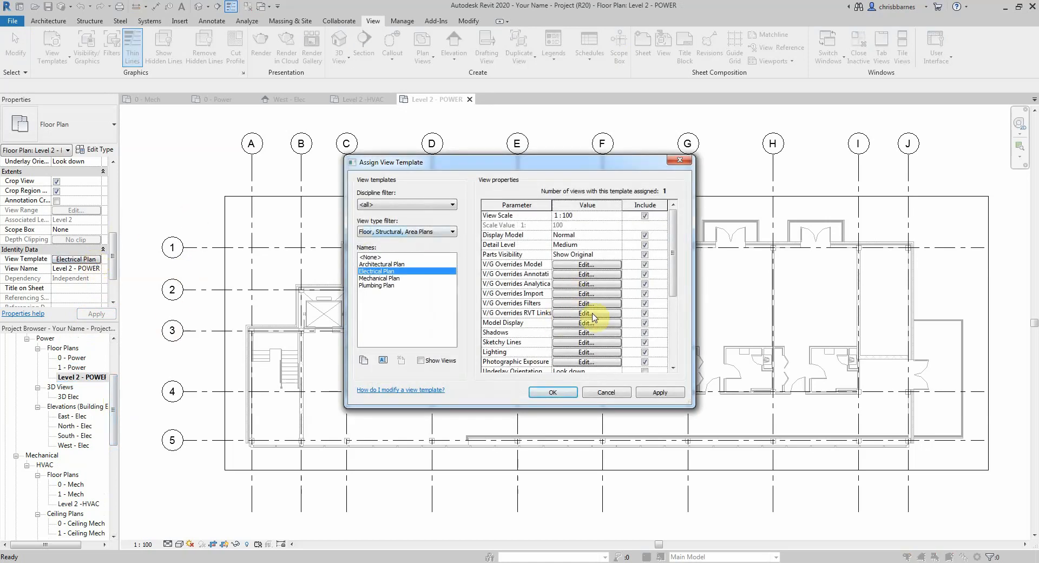
{"action": "left_click", "coordinate": [593, 313]}
{"action": "left_click", "coordinate": [797, 183]}
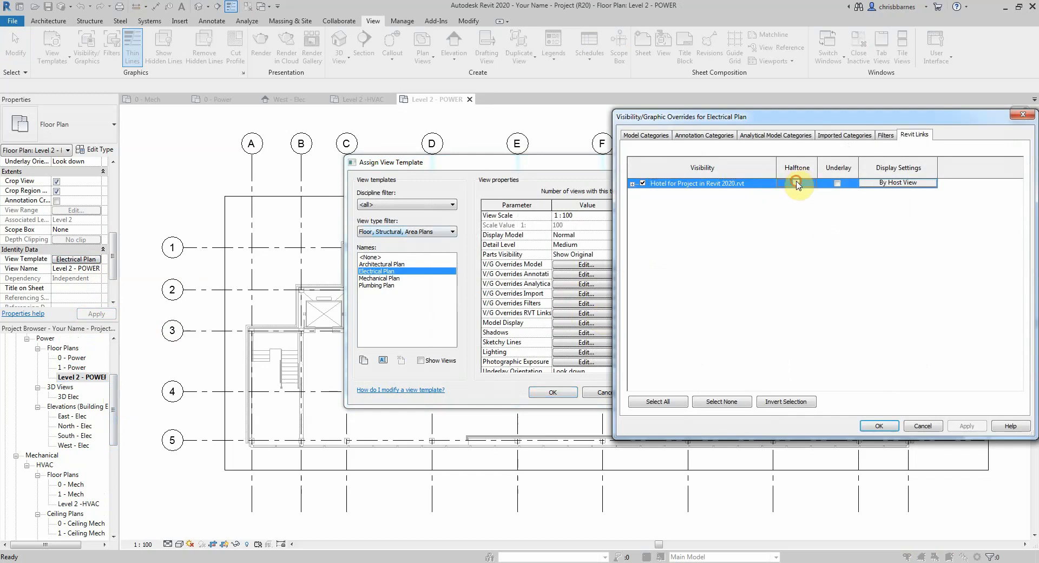
{"action": "left_click", "coordinate": [878, 426]}
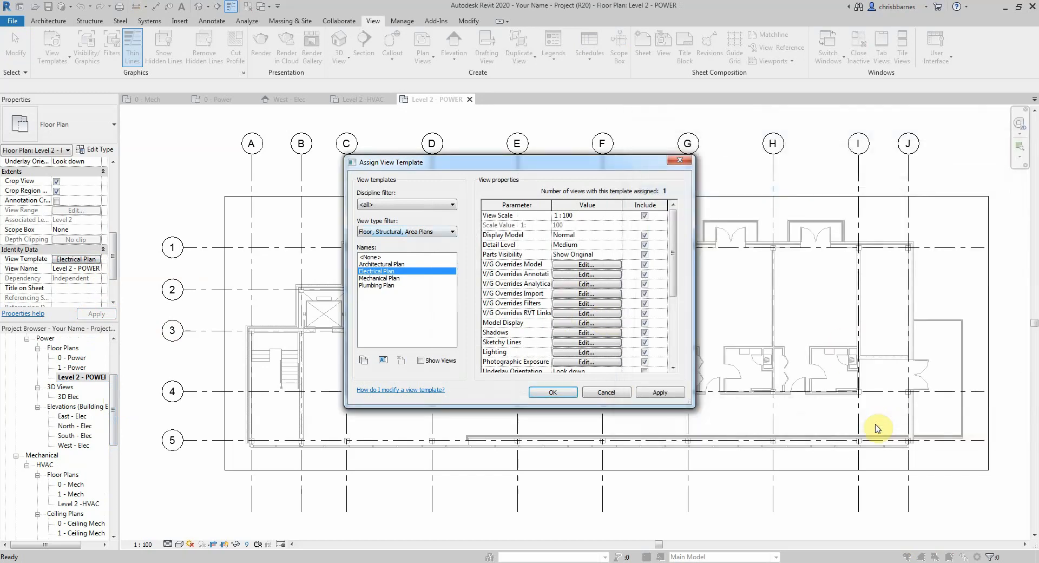
{"action": "left_click", "coordinate": [560, 394]}
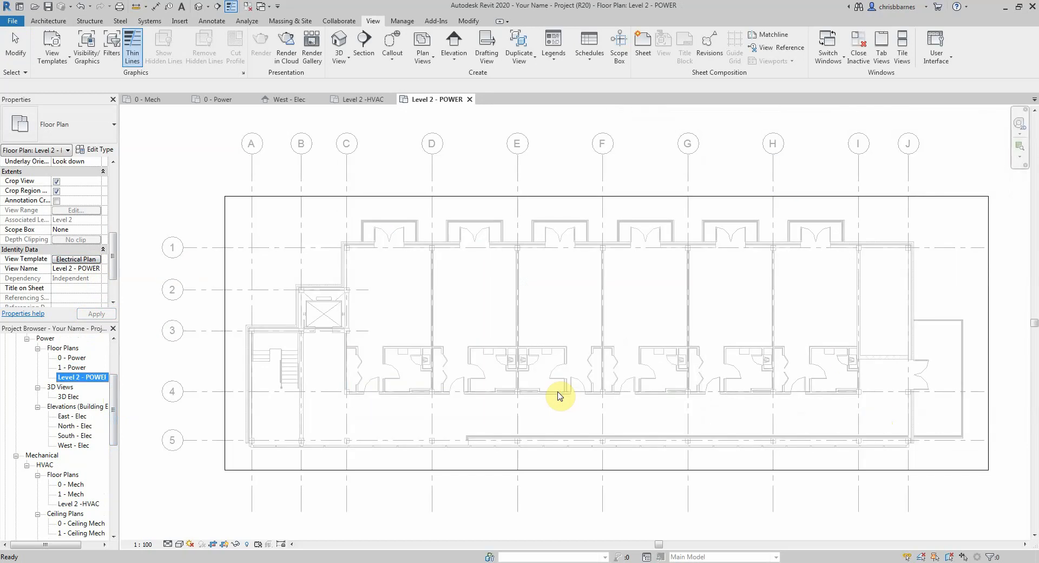
Duplicate the Level 2 - POWER floor plan without detailing
{"action": "scroll", "coordinate": [477, 319], "scroll_direction": "down", "scroll_amount": 1}
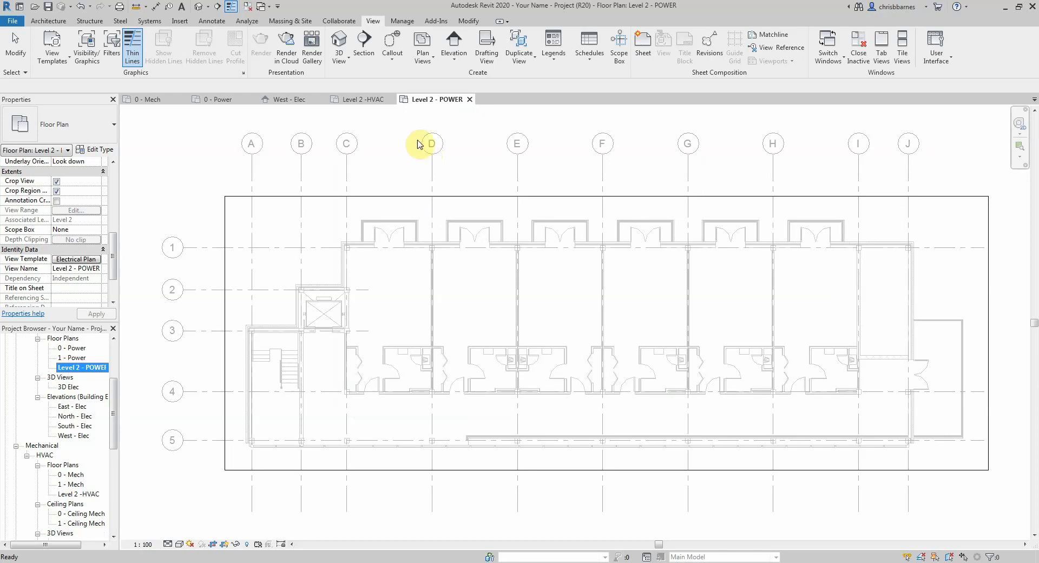
{"action": "left_click", "coordinate": [519, 59]}
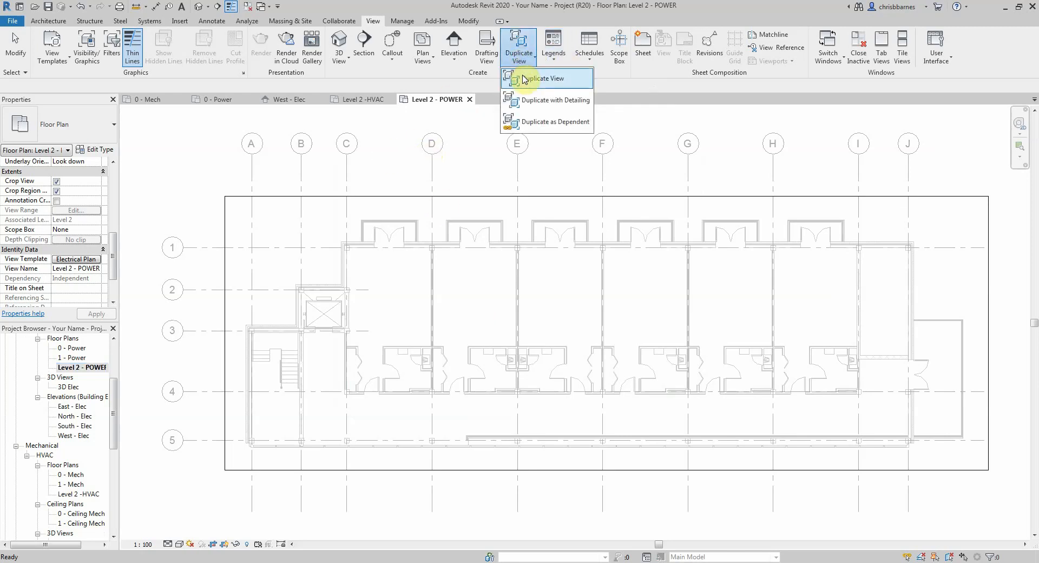
{"action": "left_click", "coordinate": [523, 80]}
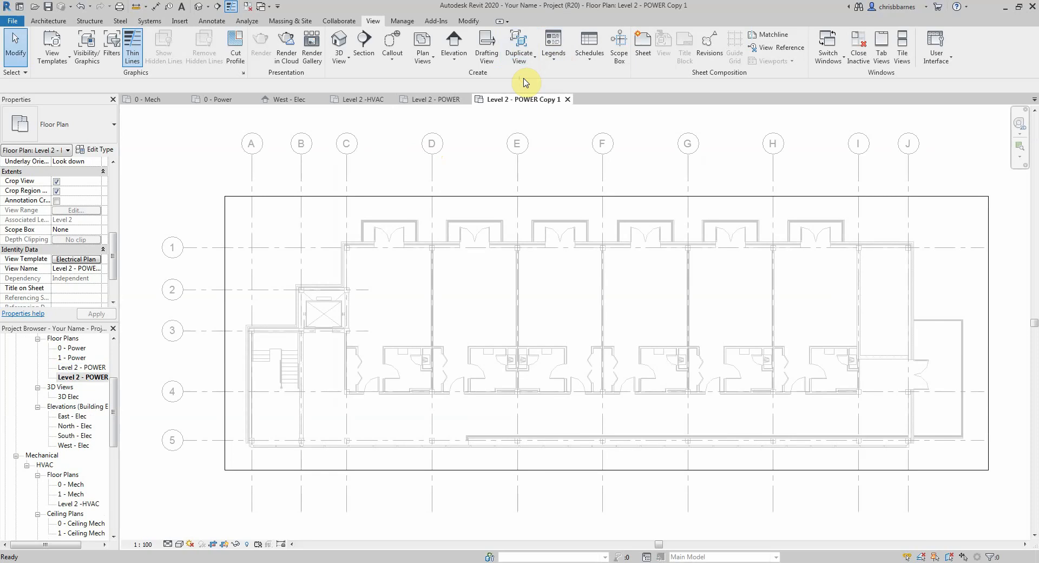
Assign the Plumbing Plan view template to the Level 2 - POWER copy, with the linked hotel file set to halftone in that template
{"action": "left_click", "coordinate": [95, 261]}
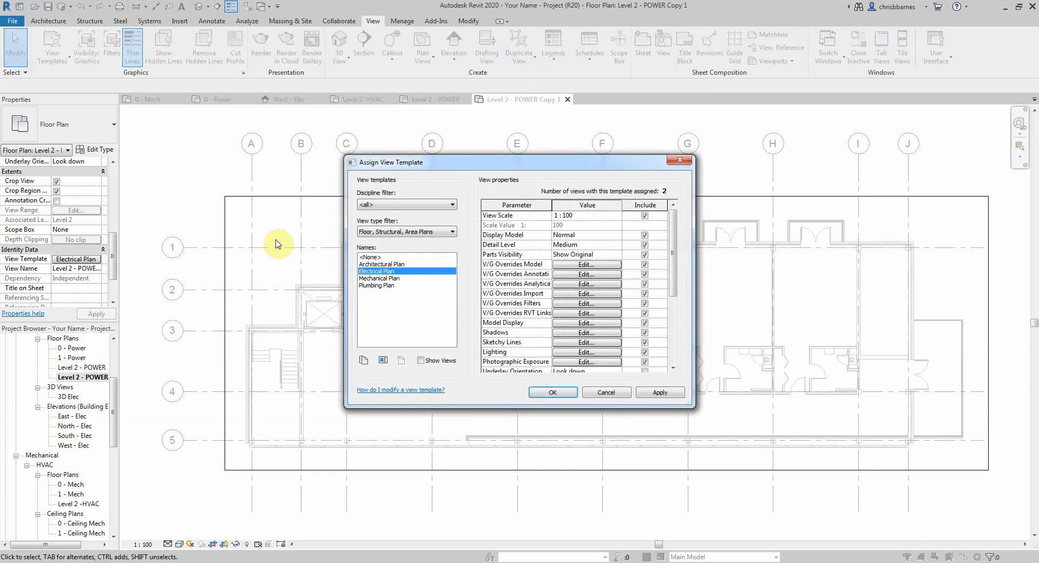
{"action": "left_click", "coordinate": [374, 285]}
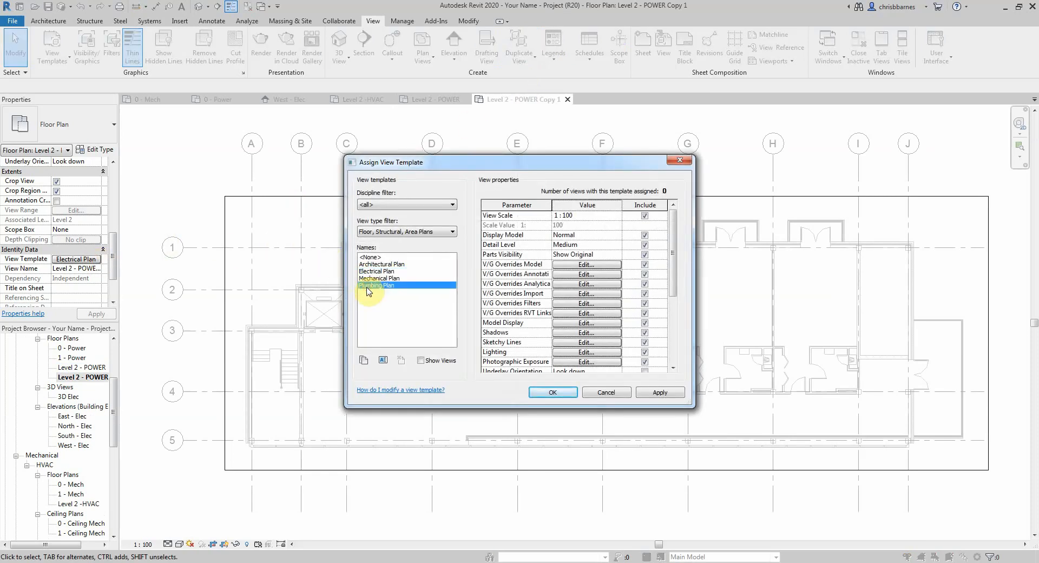
{"action": "left_click", "coordinate": [582, 314]}
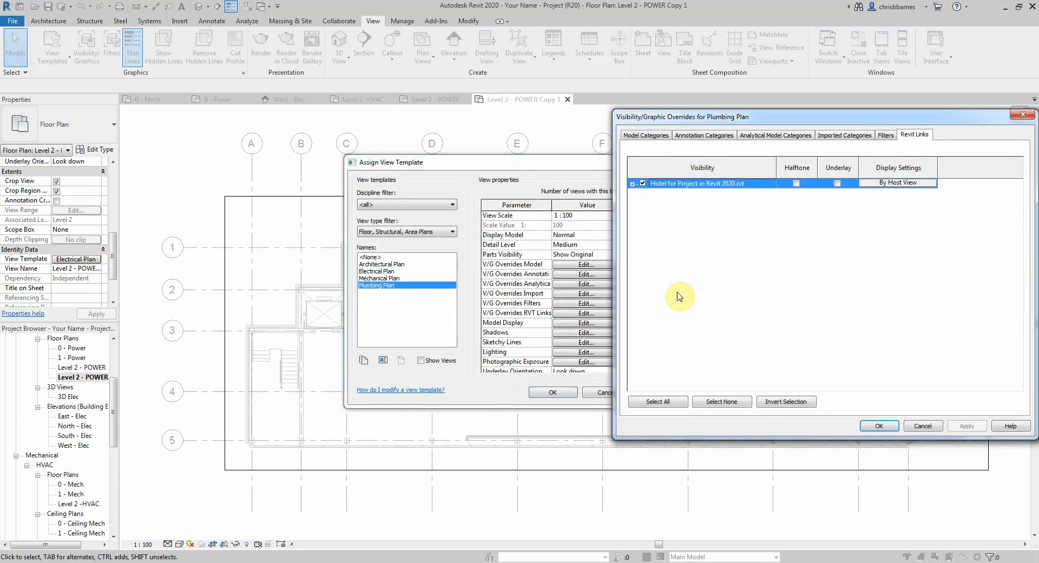
{"action": "left_click", "coordinate": [796, 183]}
{"action": "left_click", "coordinate": [877, 425]}
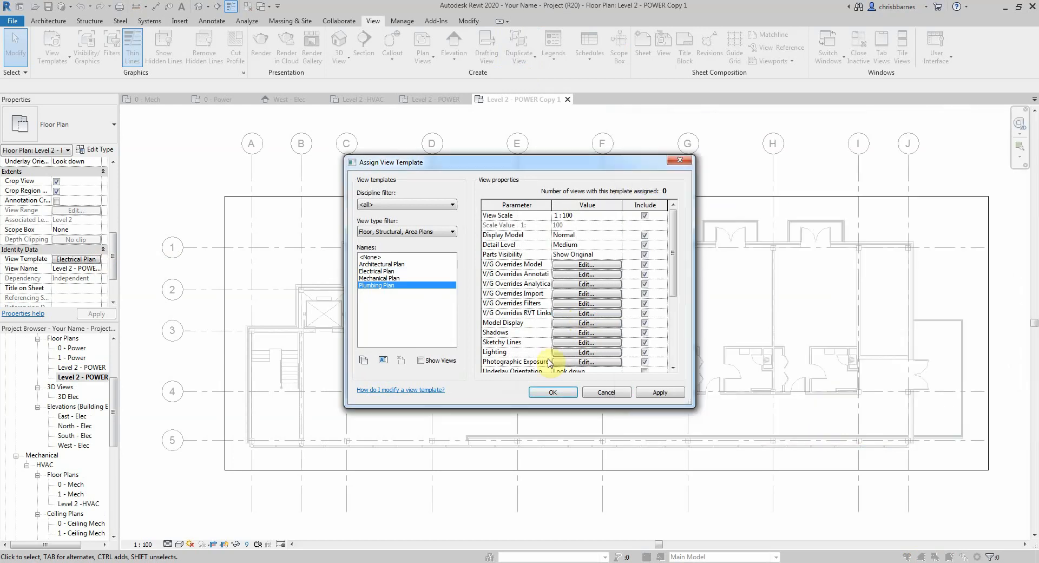
{"action": "left_click", "coordinate": [536, 392]}
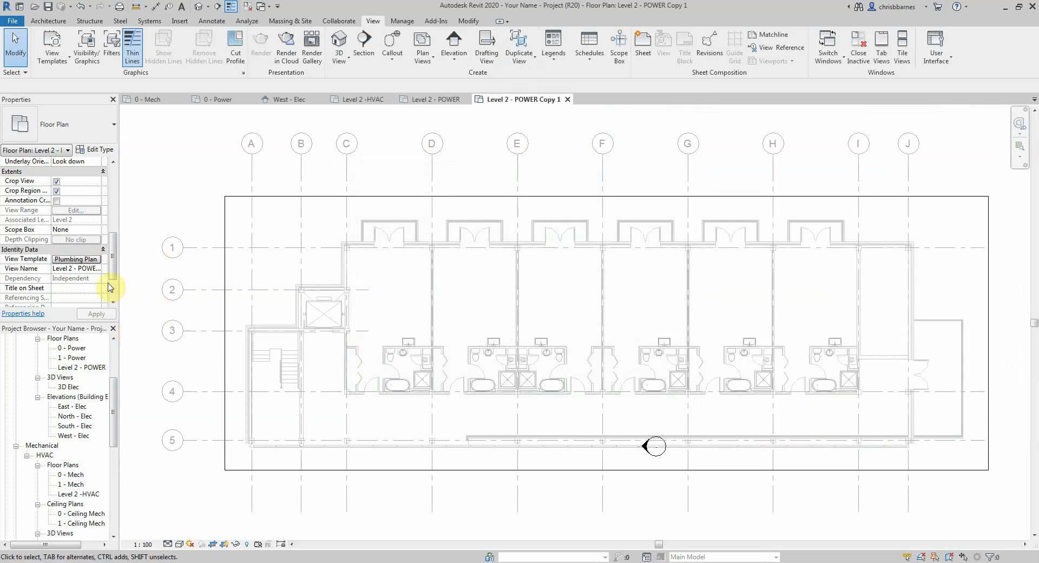
Rename the duplicated plan with the Plumbing Plan template as Level 2 - PLUMBING
{"action": "left_click", "coordinate": [86, 269]}
{"action": "left_click", "coordinate": [79, 269]}
{"action": "key", "text": "Delete"}
{"action": "key", "text": "Delete"}
{"action": "key", "text": "Delete"}
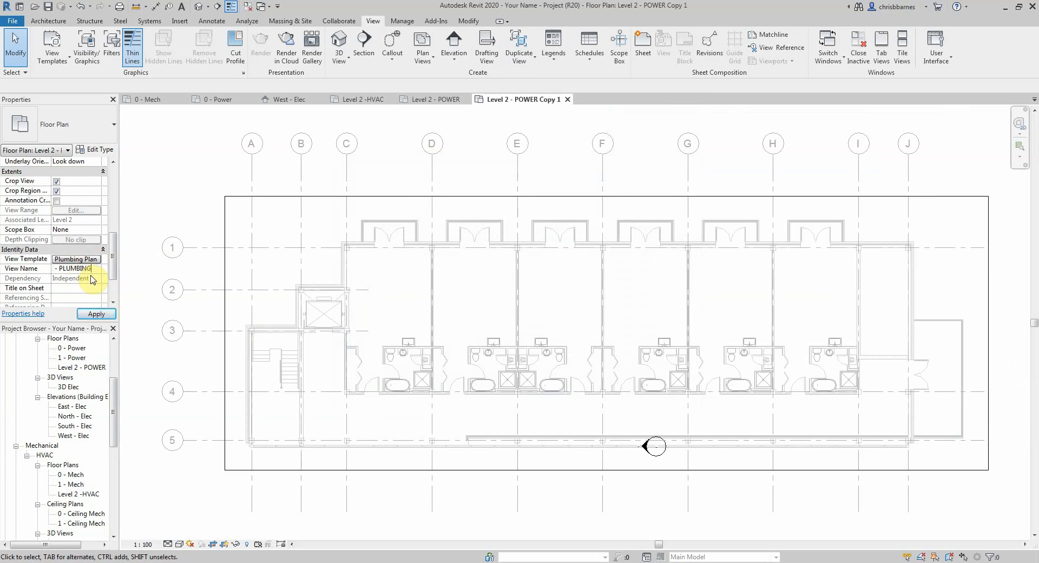
{"action": "left_click", "coordinate": [96, 314]}
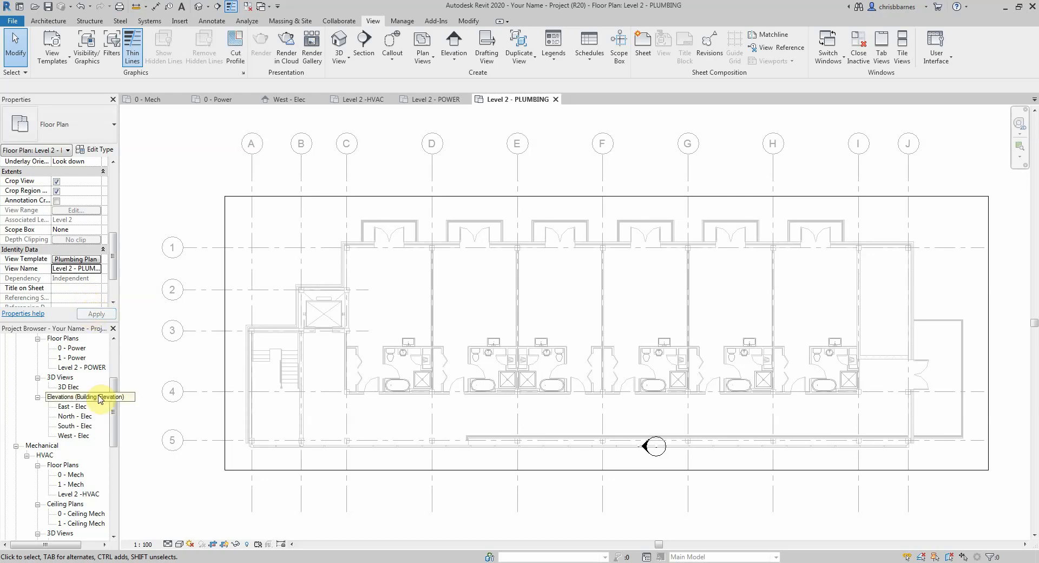
Collapse the 3D Views and Elevations groups under Power and HVAC in the project browser, and review the Level 2 floor plans
{"action": "left_click", "coordinate": [37, 397]}
{"action": "left_click", "coordinate": [38, 377]}
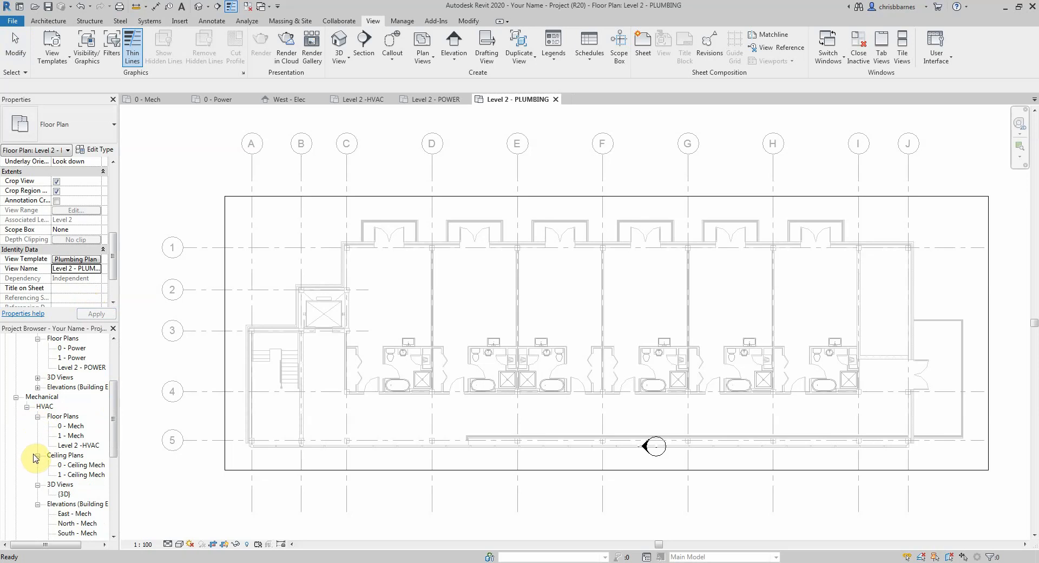
{"action": "left_click", "coordinate": [38, 485]}
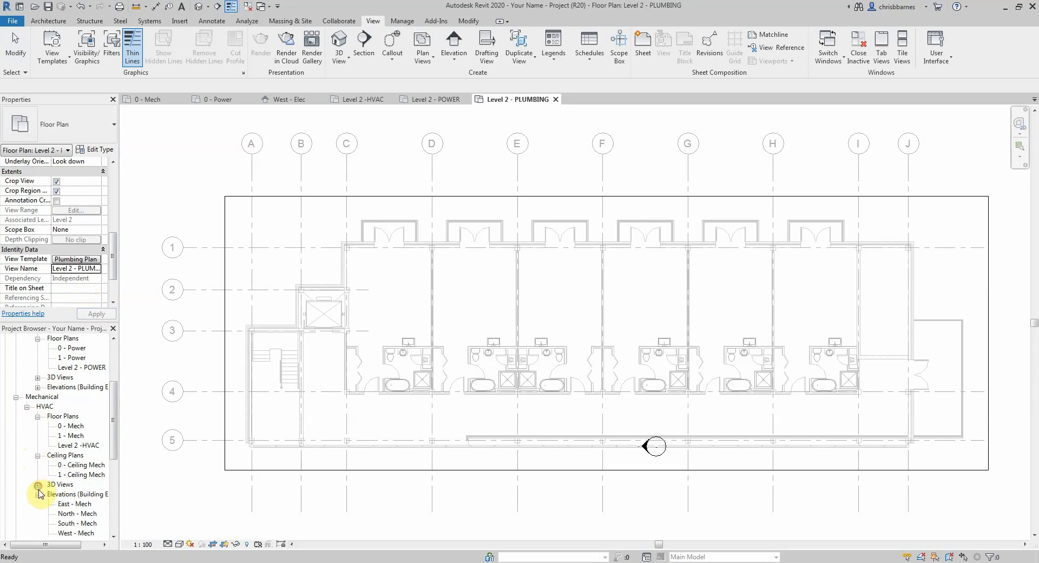
{"action": "left_click", "coordinate": [38, 494]}
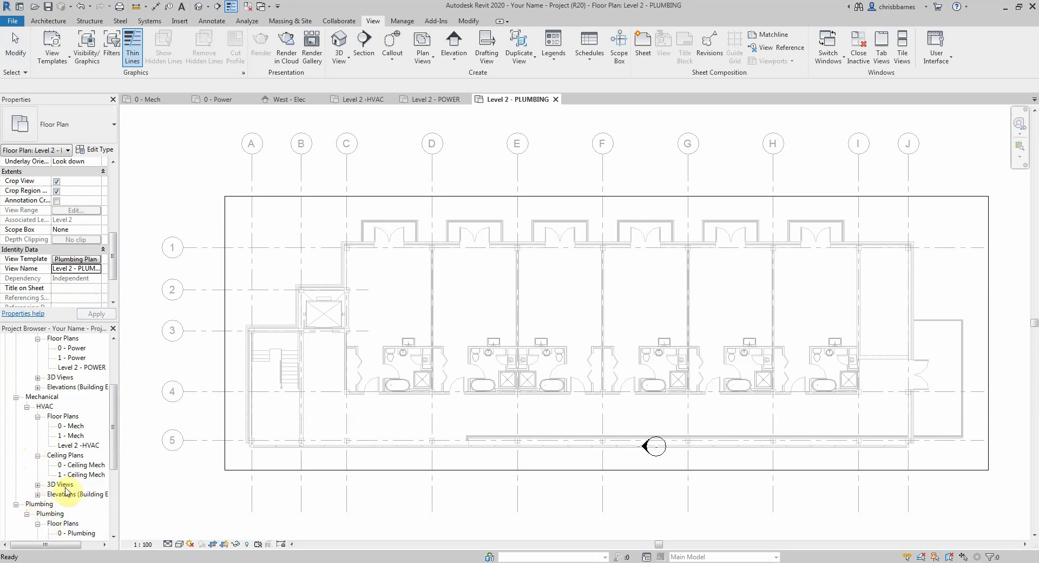
{"action": "left_click_drag", "start_coordinate": [114, 457], "coordinate": [111, 476]}
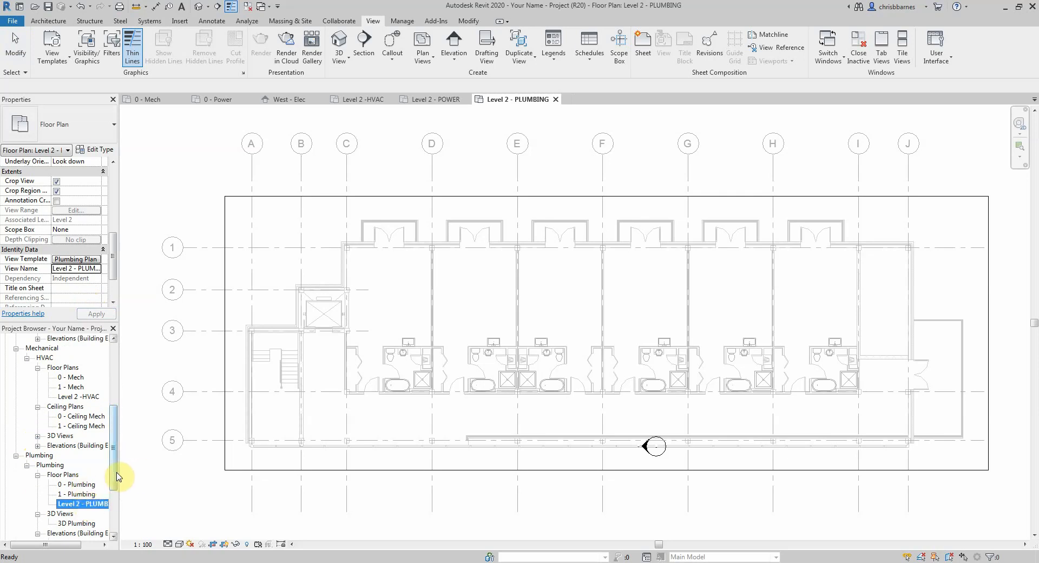
{"action": "left_click_drag", "start_coordinate": [116, 476], "coordinate": [115, 456]}
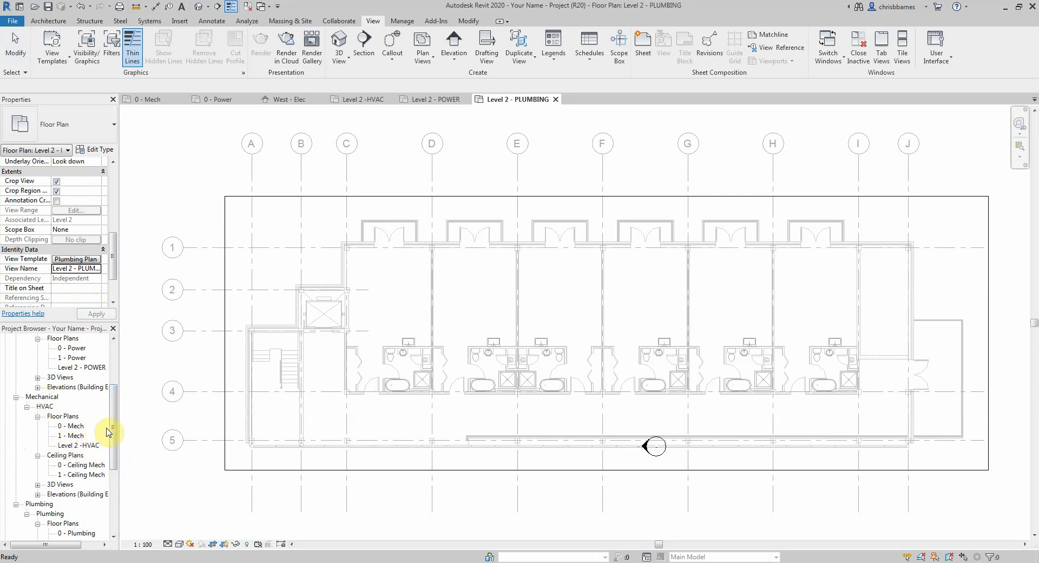
{"action": "left_click_drag", "start_coordinate": [115, 436], "coordinate": [114, 410]}
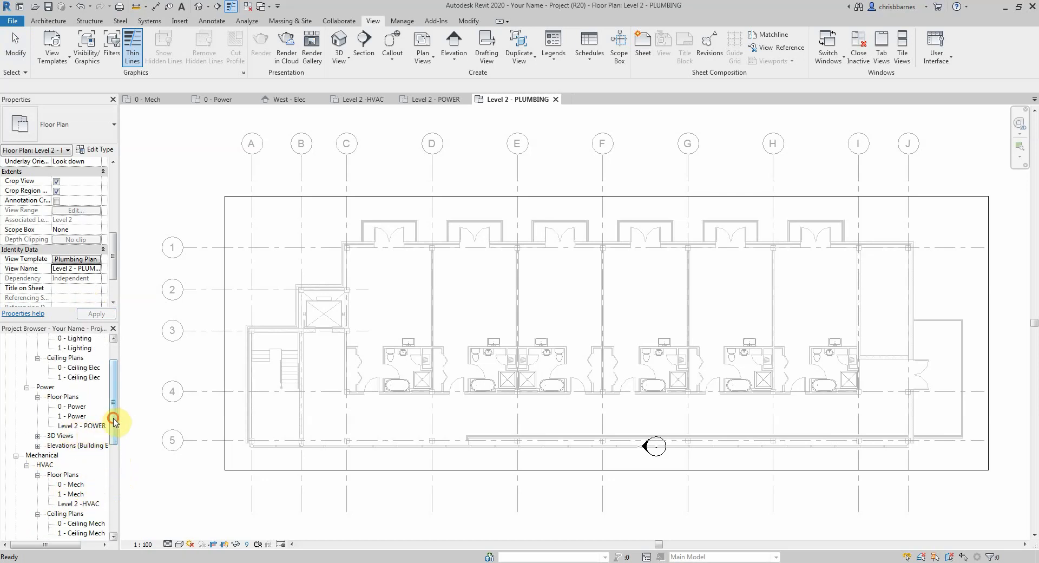
{"action": "left_click_drag", "start_coordinate": [113, 423], "coordinate": [114, 407]}
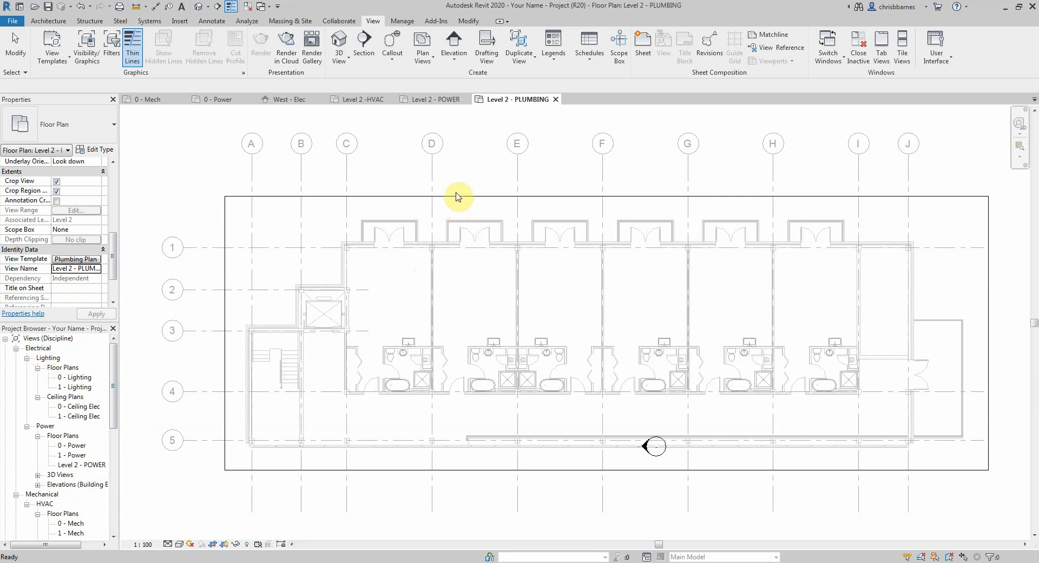
{"action": "left_click", "coordinate": [427, 63]}
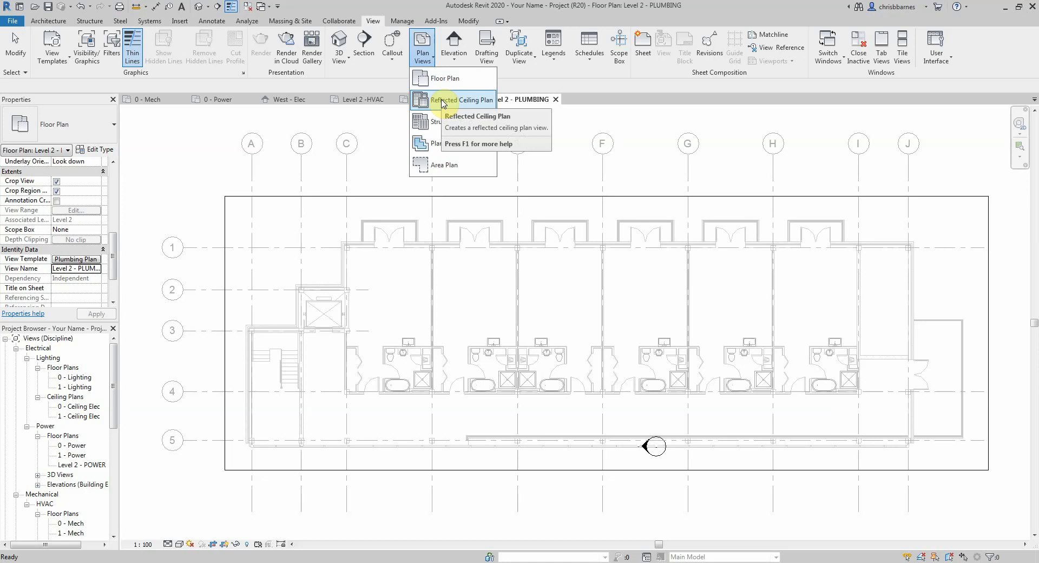
{"action": "left_click", "coordinate": [443, 102]}
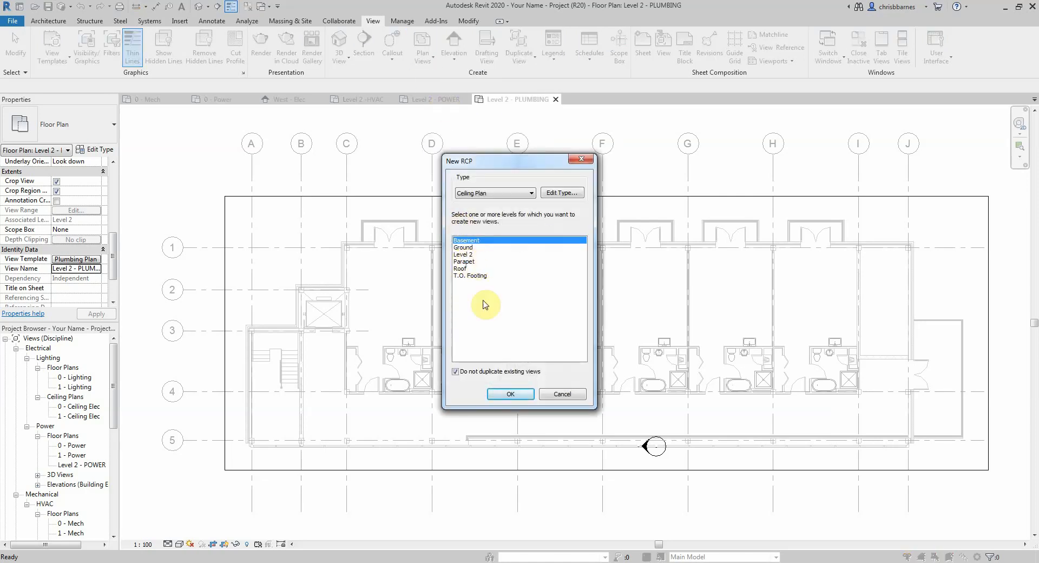
{"action": "left_click", "coordinate": [561, 394]}
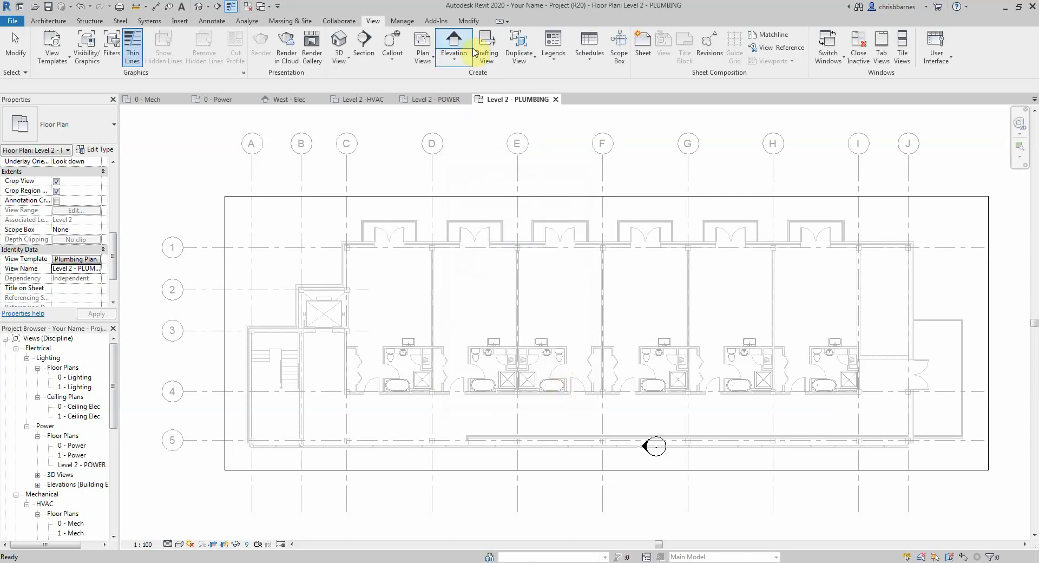
Draw a vertical building section between grids E and F, from above grid 1 to just below grid 4, and open its view
{"action": "left_click", "coordinate": [372, 54]}
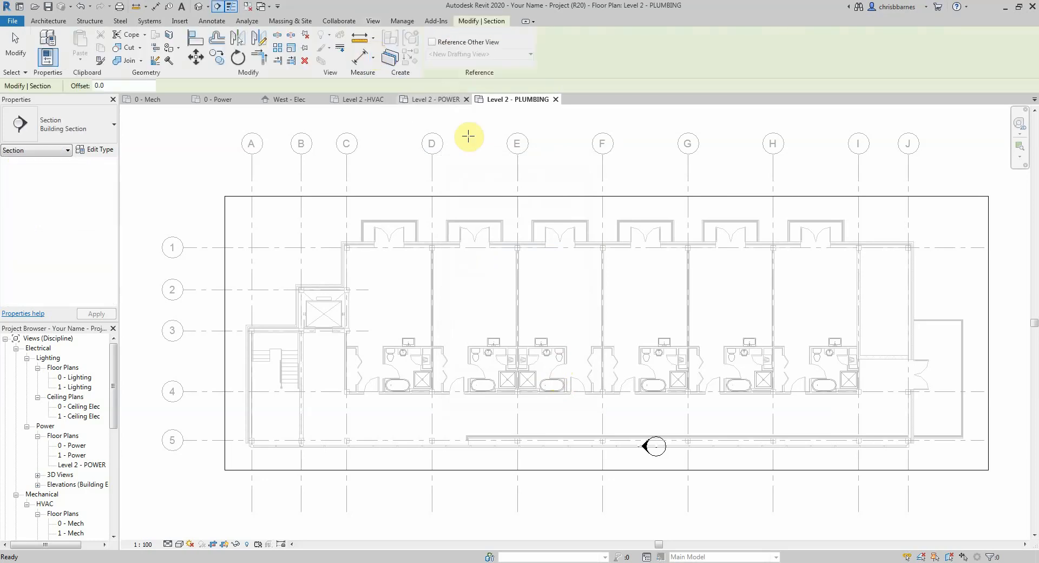
{"action": "left_click", "coordinate": [550, 174]}
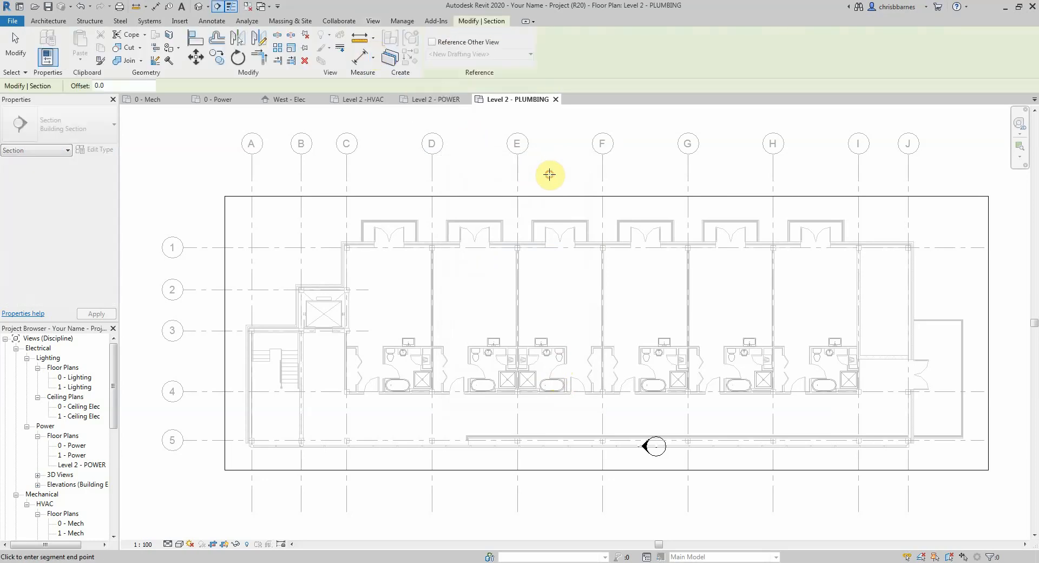
{"action": "left_click", "coordinate": [551, 406]}
{"action": "key", "text": "Escape"}
{"action": "key", "text": "Escape"}
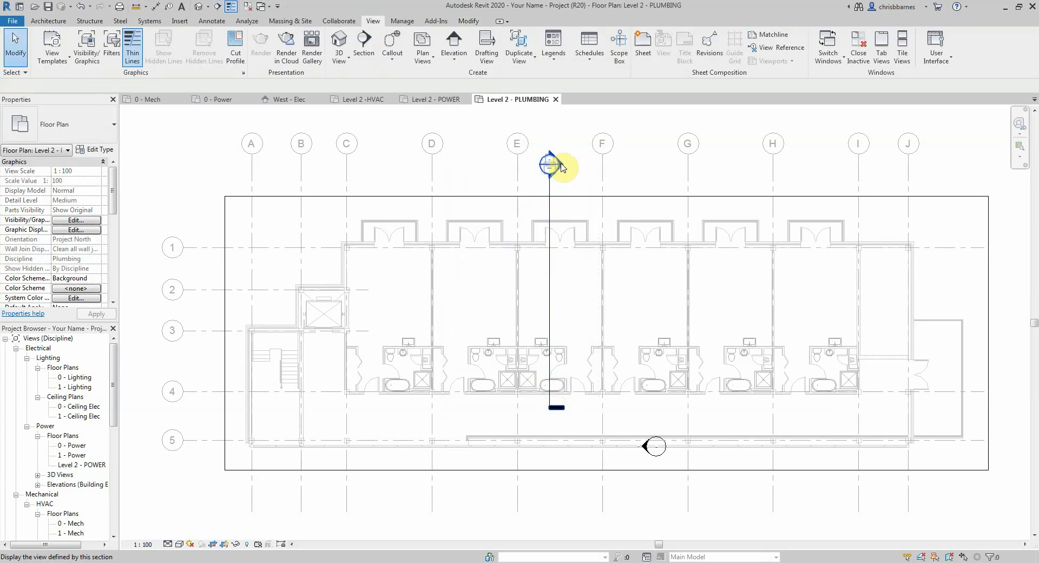
{"action": "double_click", "coordinate": [562, 167]}
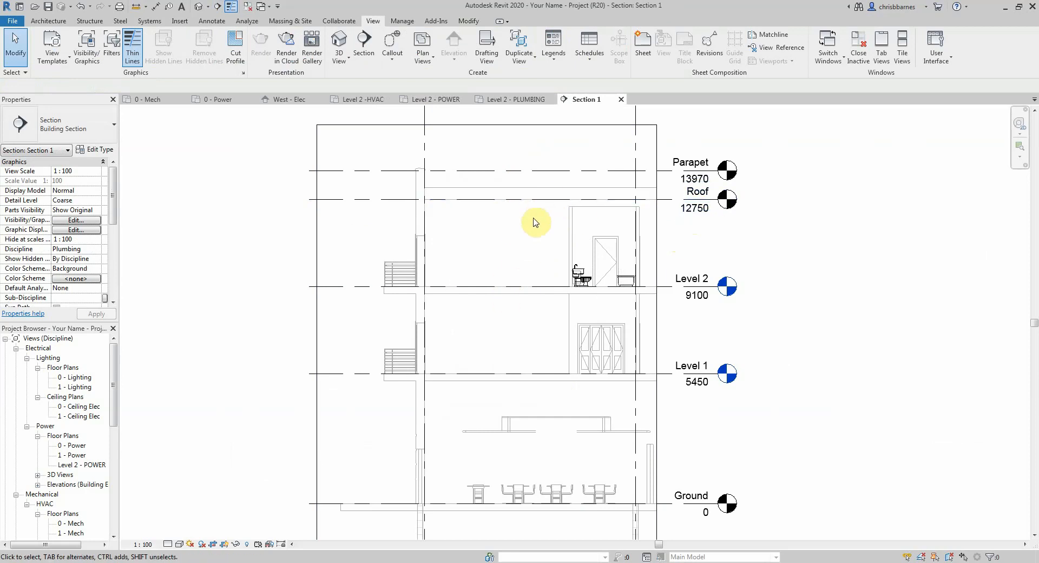
Create a reflected ceiling plan for the Roof level
{"action": "left_click", "coordinate": [423, 55]}
{"action": "left_click", "coordinate": [449, 100]}
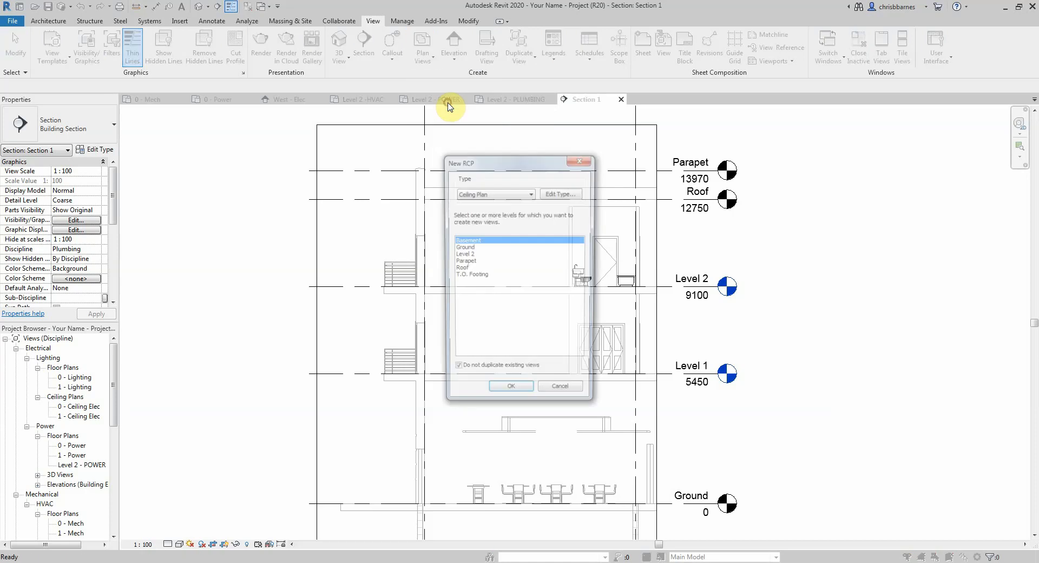
{"action": "left_click", "coordinate": [462, 268]}
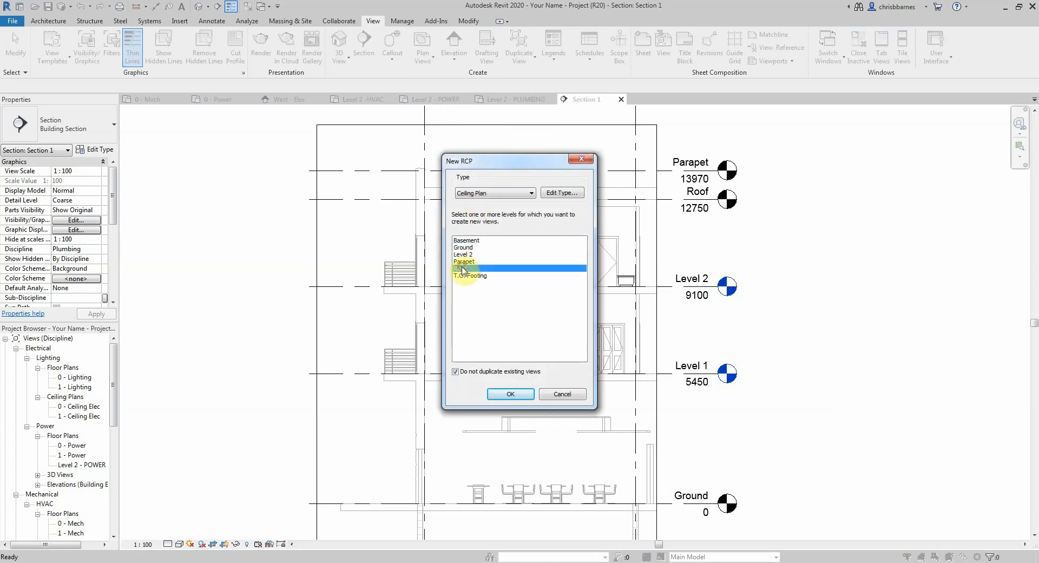
{"action": "left_click", "coordinate": [505, 399]}
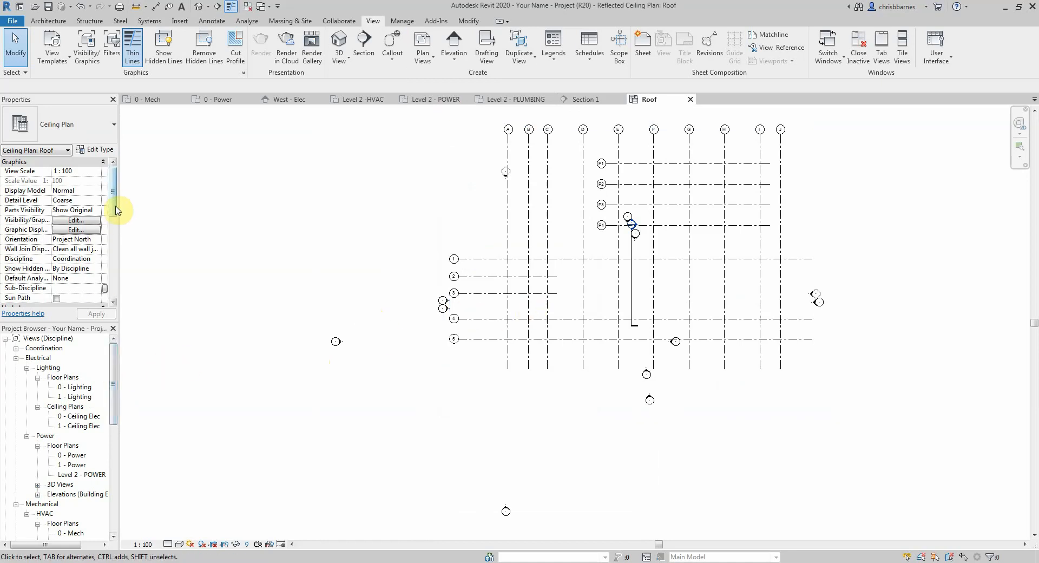
Assign the Electrical Ceiling view template to the Roof ceiling plan, with the linked hotel file set to halftone in that template
{"action": "left_click_drag", "start_coordinate": [114, 213], "coordinate": [115, 275]}
{"action": "left_click", "coordinate": [95, 259]}
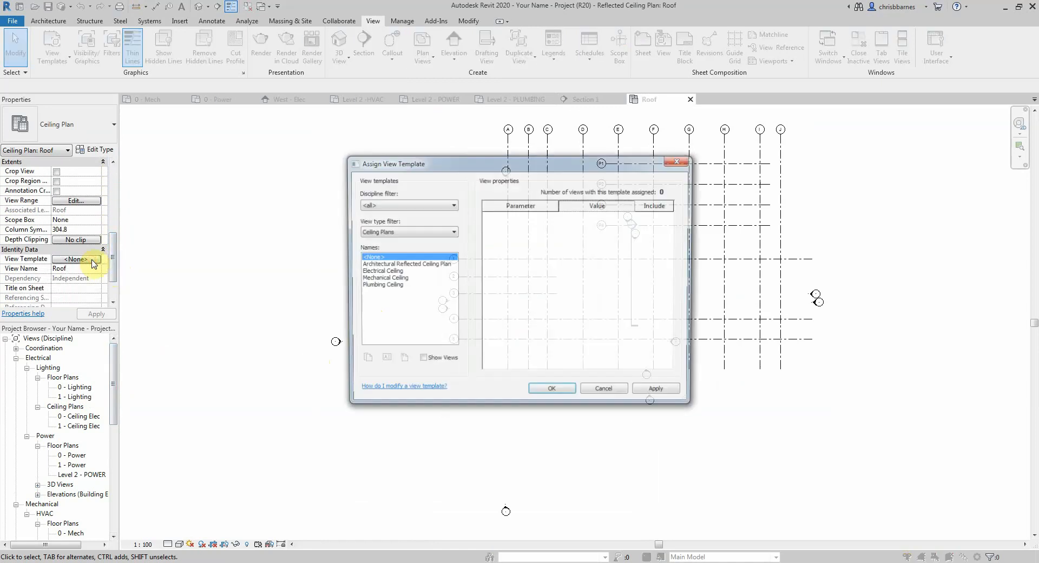
{"action": "left_click", "coordinate": [370, 272]}
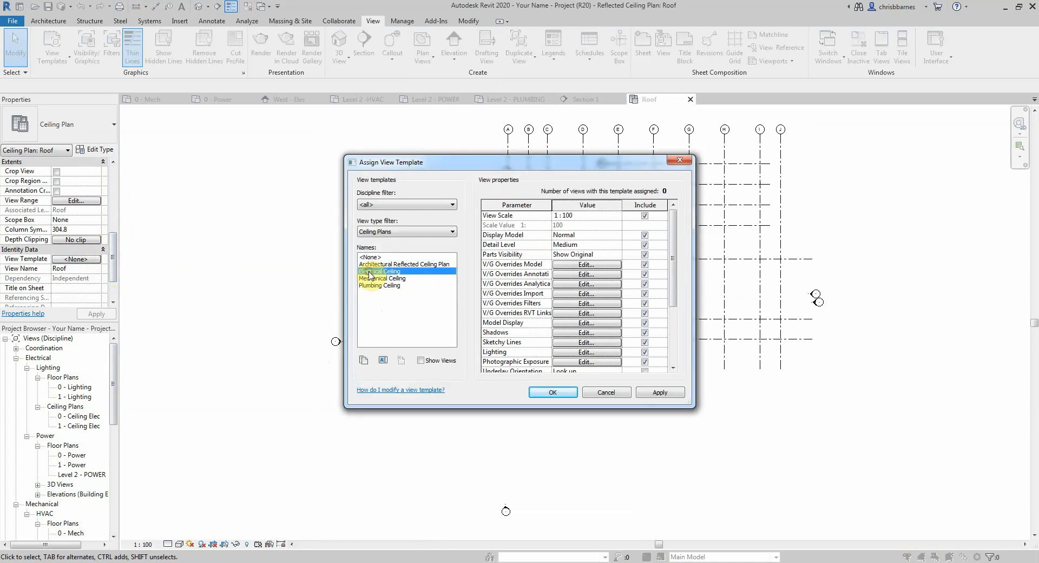
{"action": "left_click", "coordinate": [584, 314]}
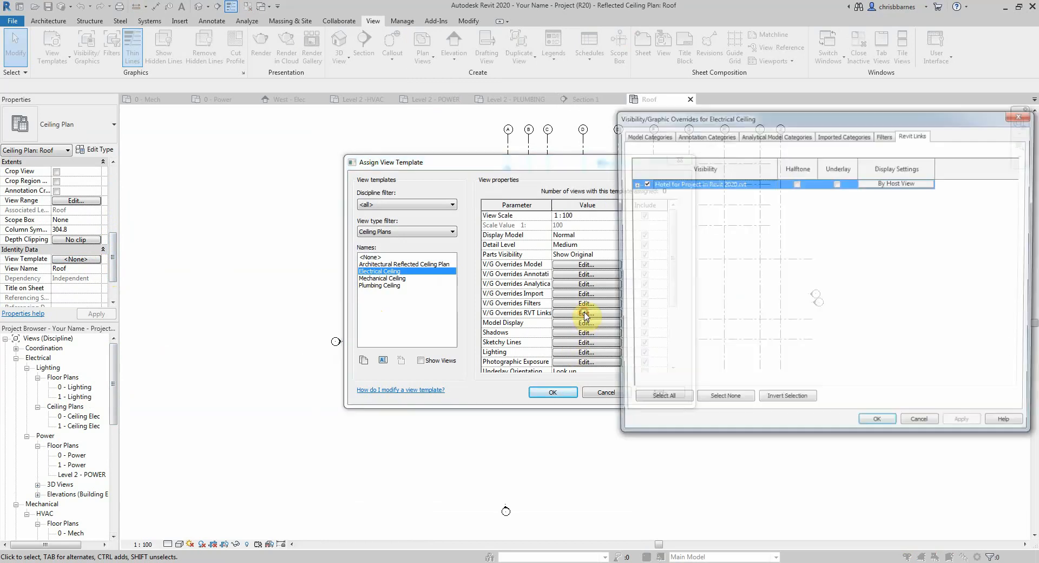
{"action": "left_click", "coordinate": [796, 183]}
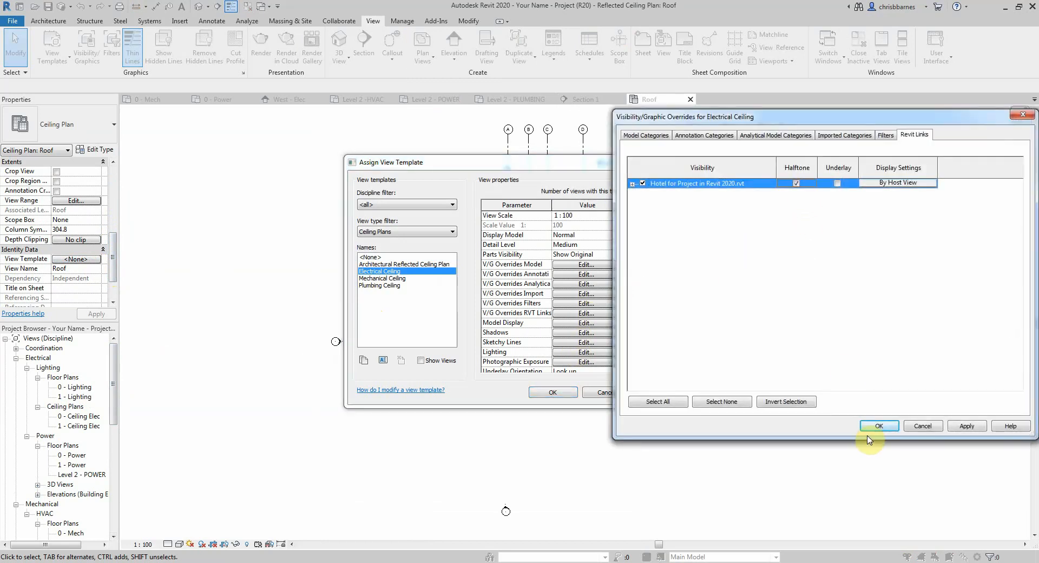
{"action": "left_click", "coordinate": [878, 426]}
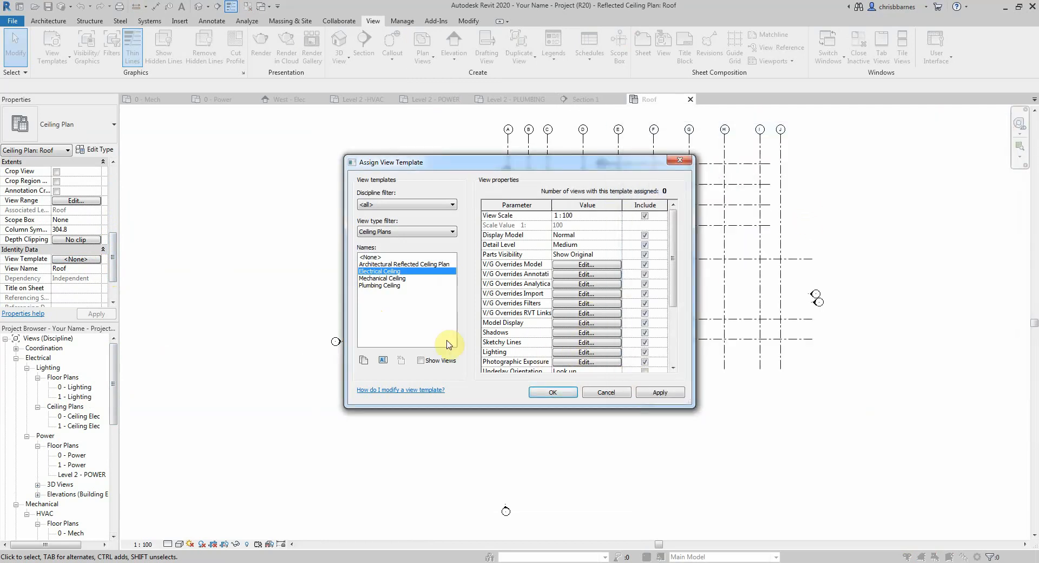
{"action": "left_click", "coordinate": [551, 393]}
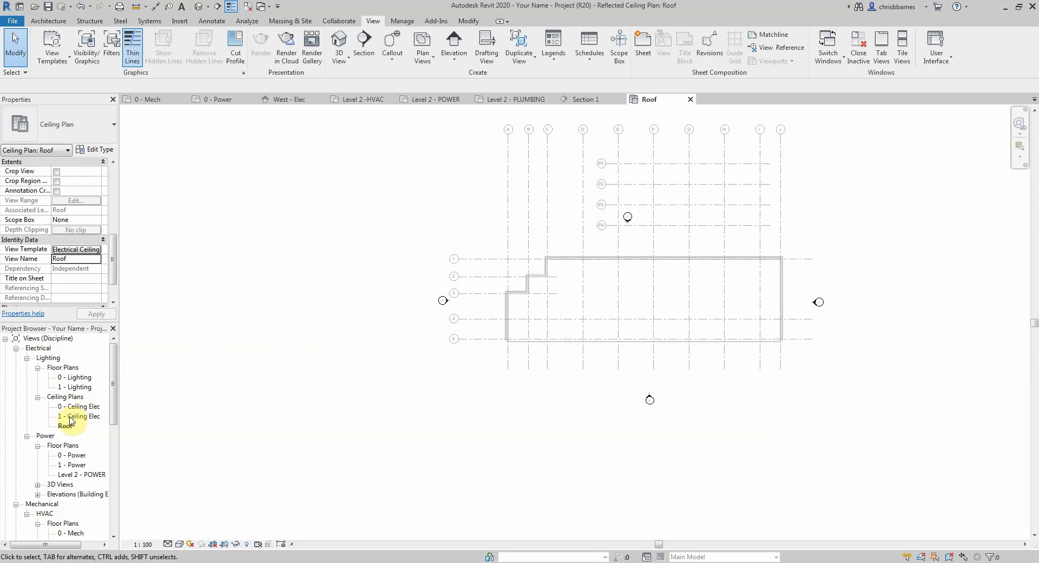
Rename the Roof ceiling plan as Level 2 - LIGHTING RCP without renaming the corresponding level and views
{"action": "left_click", "coordinate": [78, 259]}
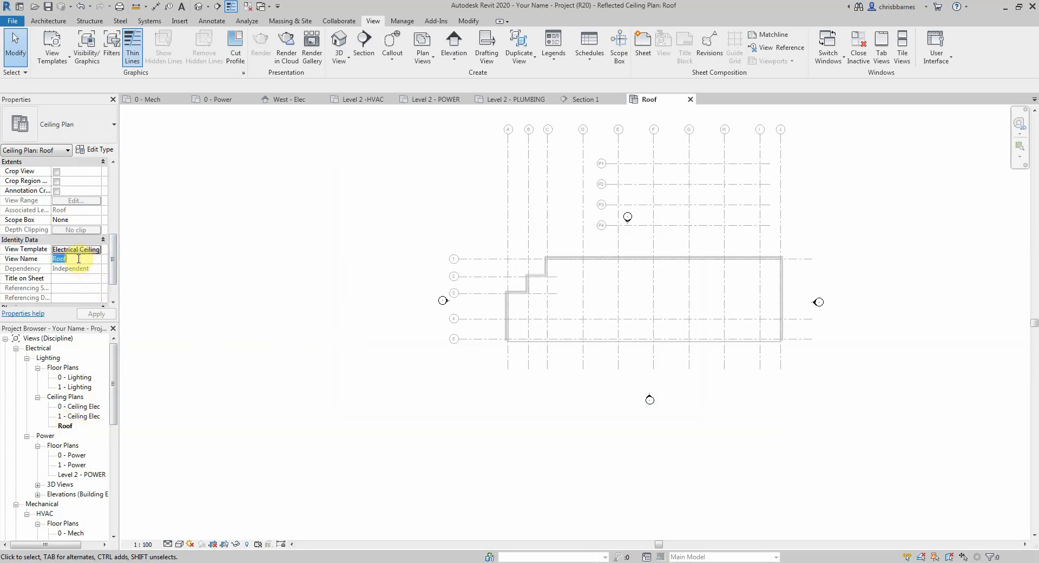
{"action": "type", "text": "Leve"}
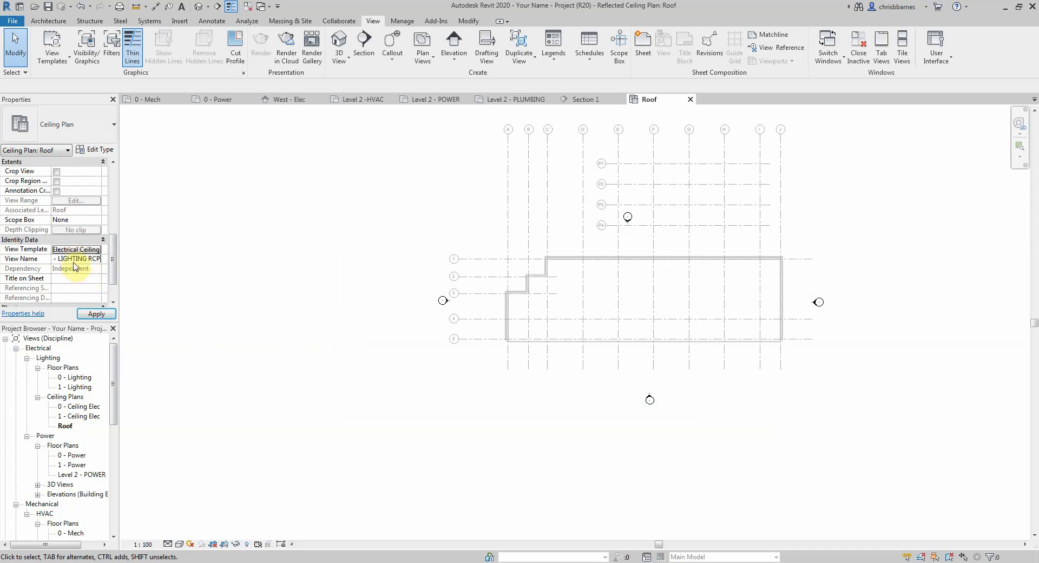
{"action": "left_click", "coordinate": [95, 314]}
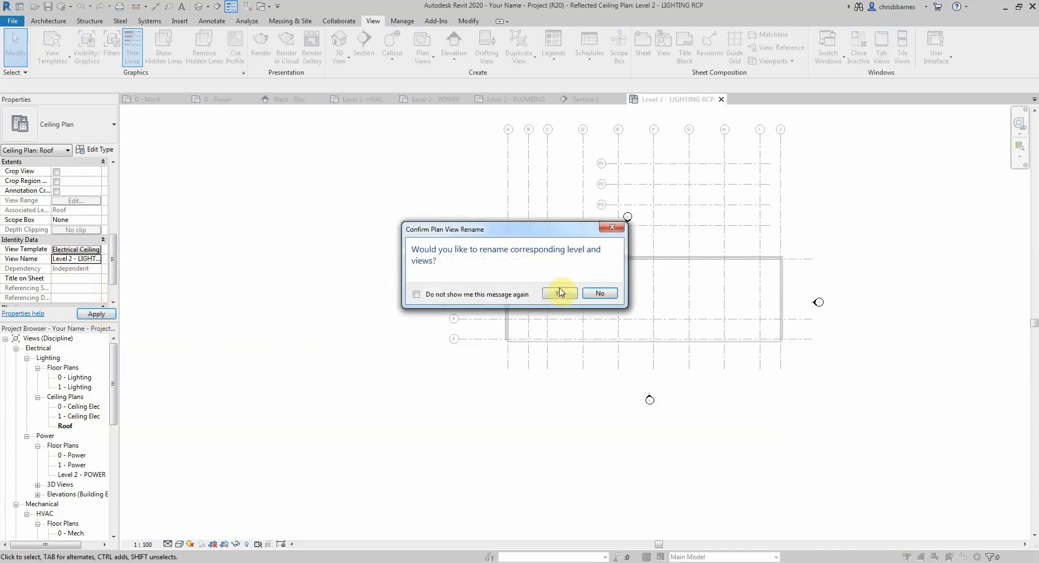
{"action": "left_click", "coordinate": [599, 294]}
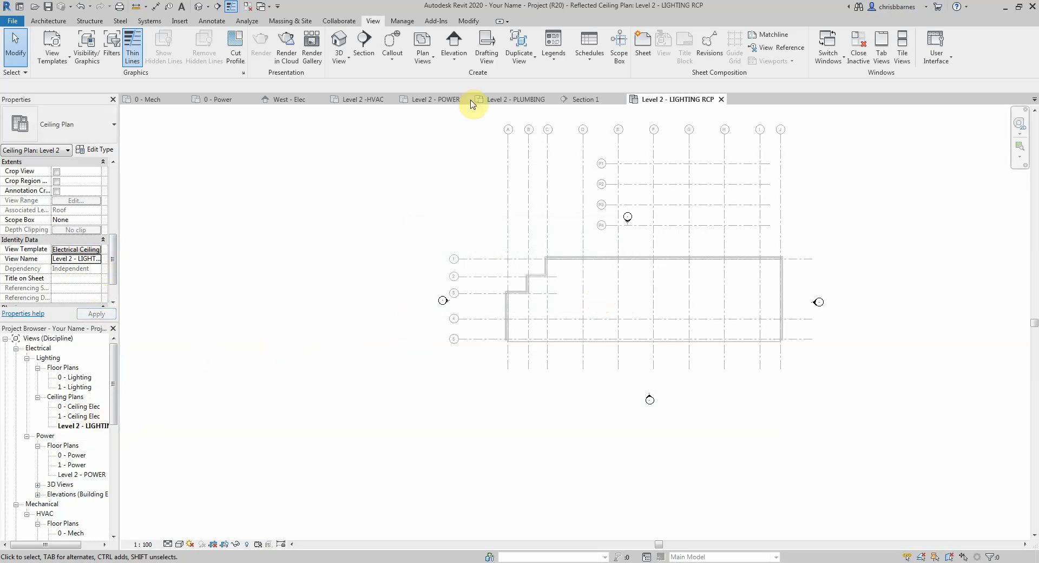
Measure the height from Level 2 to Roof in Section 1, and return to the Level 2 - LIGHTING RCP view
{"action": "left_click", "coordinate": [517, 100]}
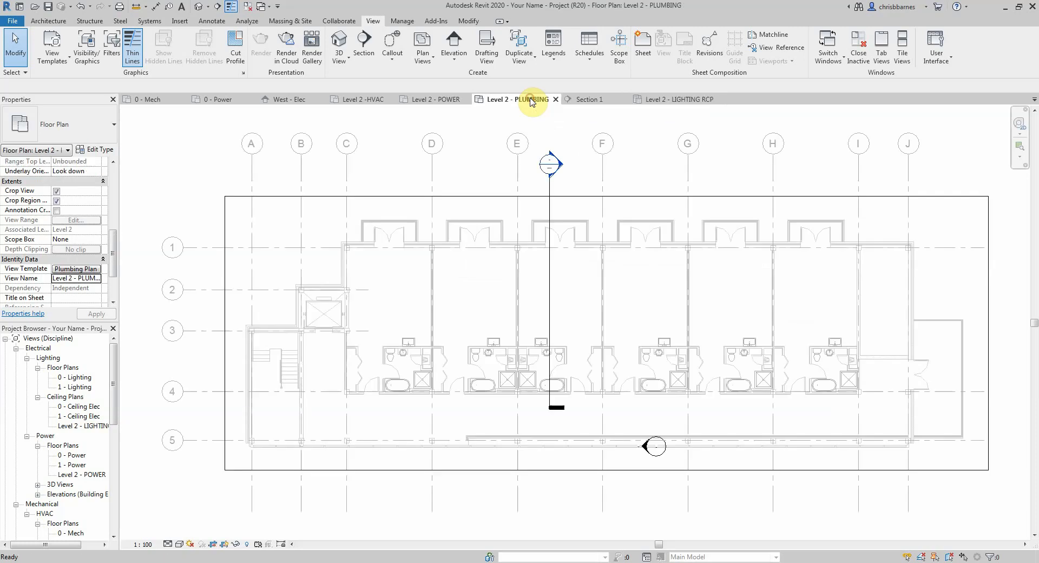
{"action": "double_click", "coordinate": [551, 165]}
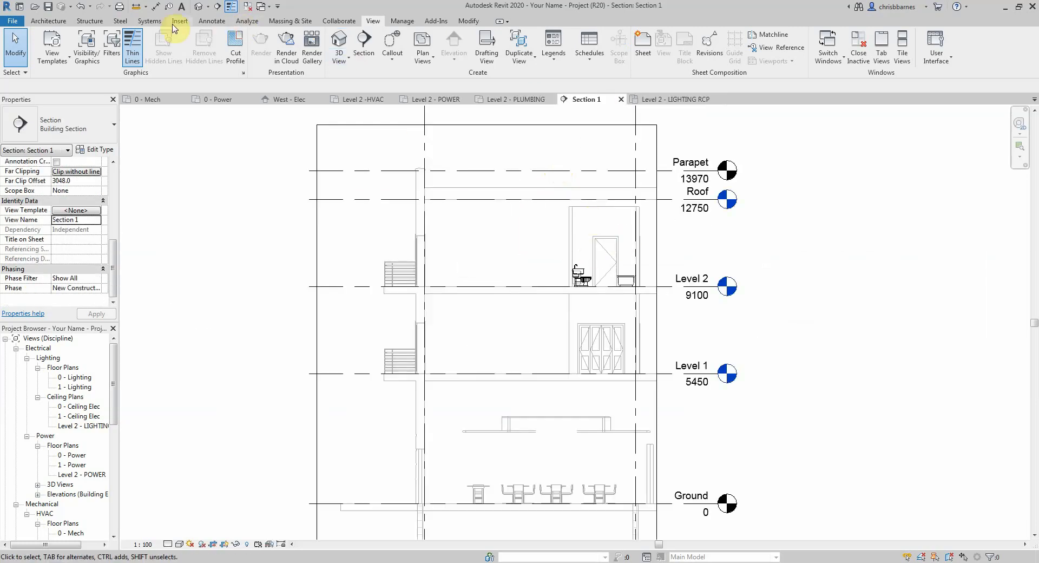
{"action": "left_click", "coordinate": [137, 6]}
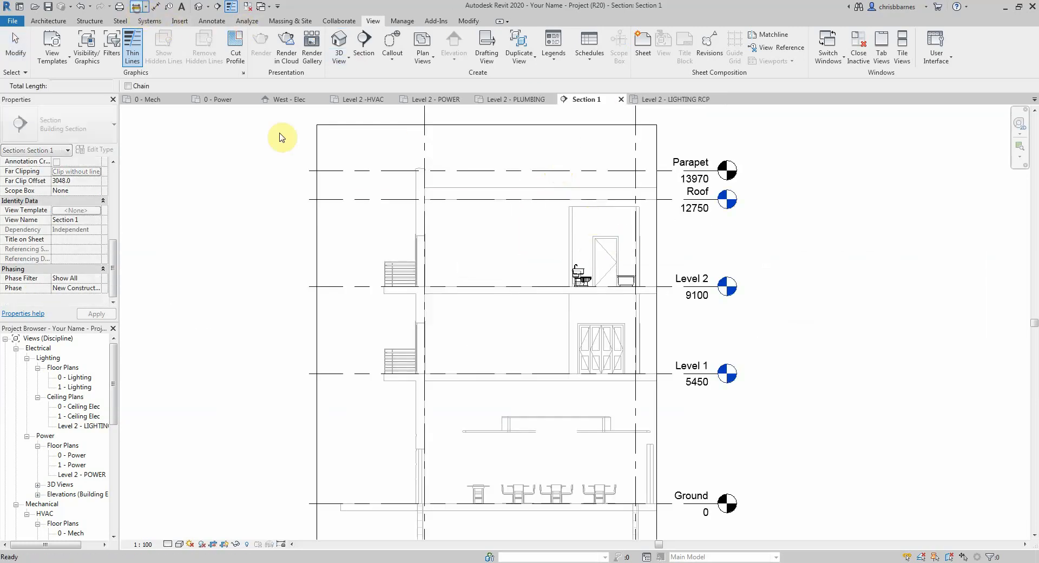
{"action": "left_click", "coordinate": [503, 285]}
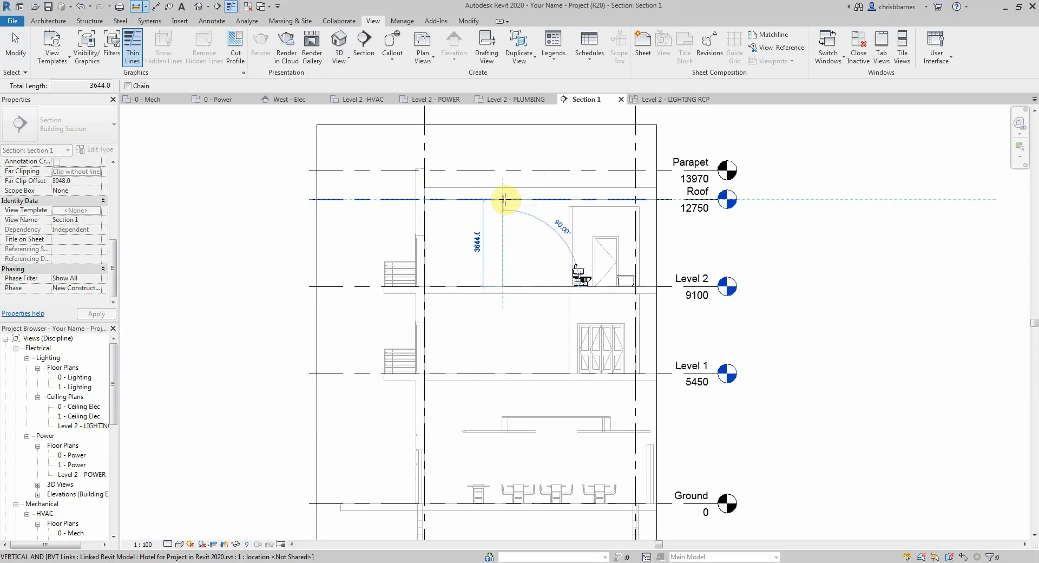
{"action": "key", "text": "Escape"}
{"action": "key", "text": "Escape"}
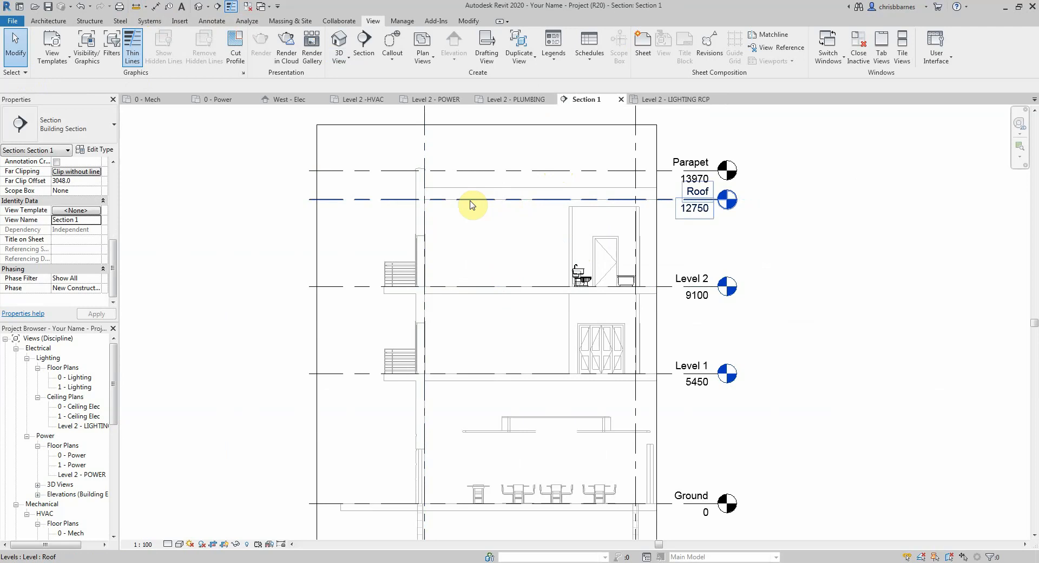
{"action": "left_click", "coordinate": [683, 100]}
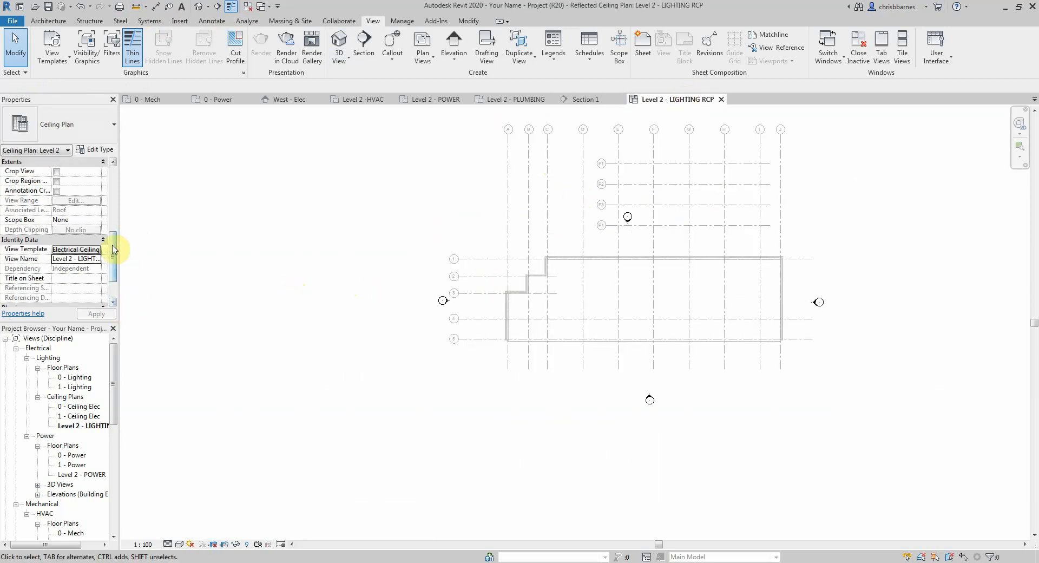
{"action": "left_click_drag", "start_coordinate": [114, 241], "coordinate": [117, 196]}
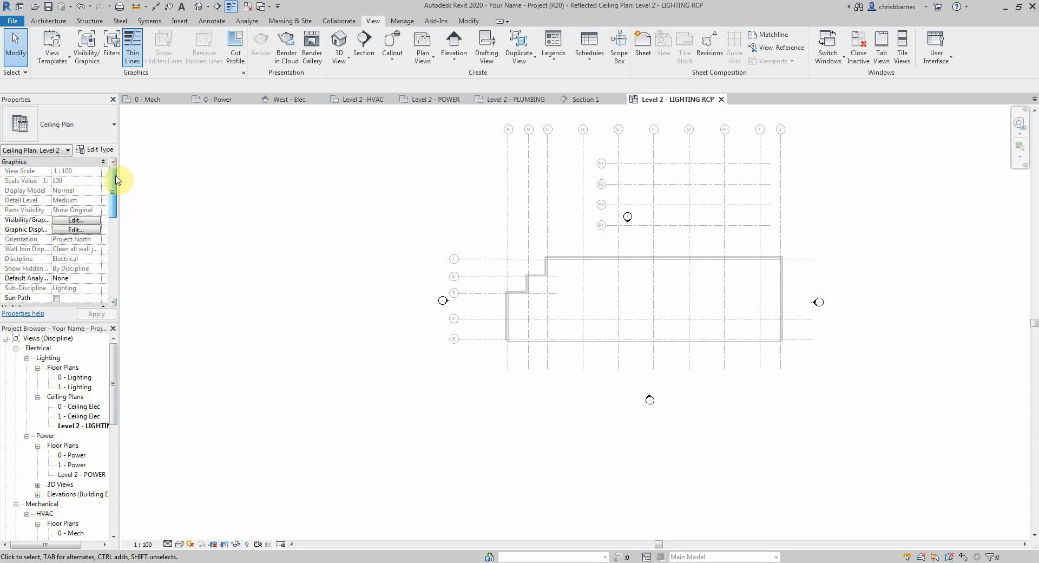
{"action": "left_click_drag", "start_coordinate": [116, 180], "coordinate": [116, 255]}
{"action": "left_click", "coordinate": [100, 269]}
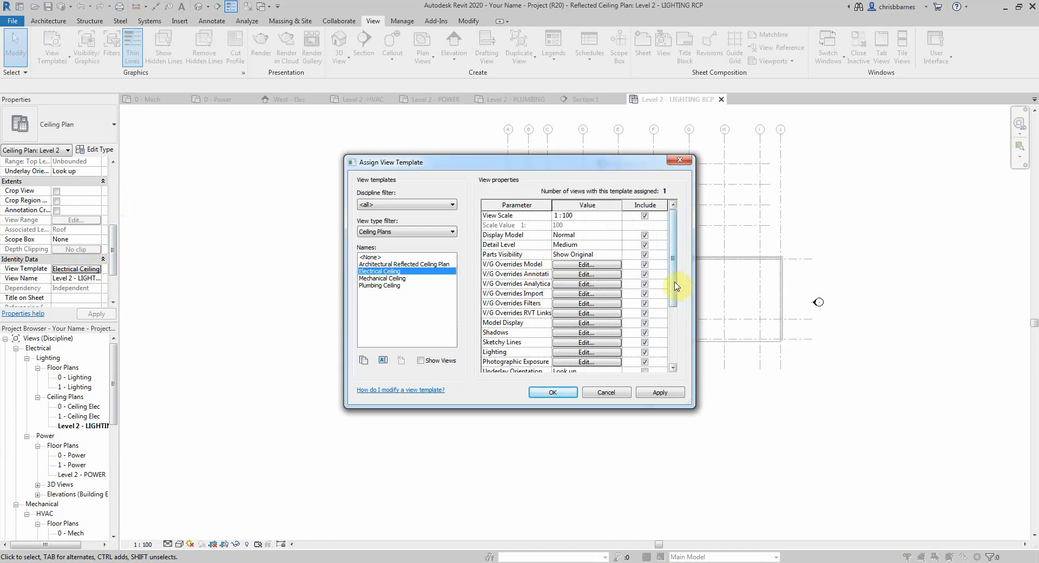
{"action": "left_click_drag", "start_coordinate": [672, 287], "coordinate": [673, 311]}
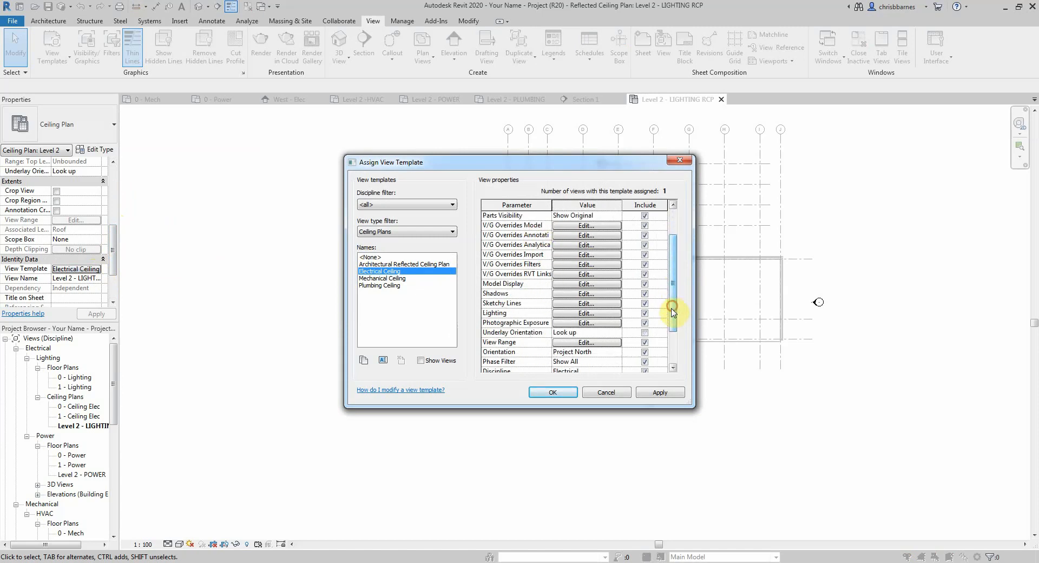
{"action": "left_click", "coordinate": [600, 343]}
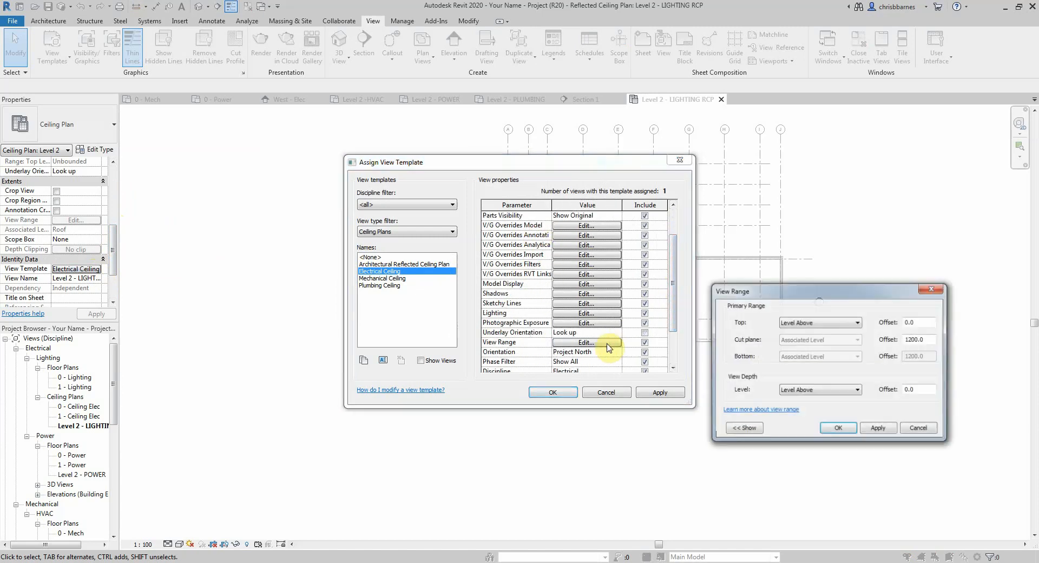
{"action": "left_click", "coordinate": [858, 323]}
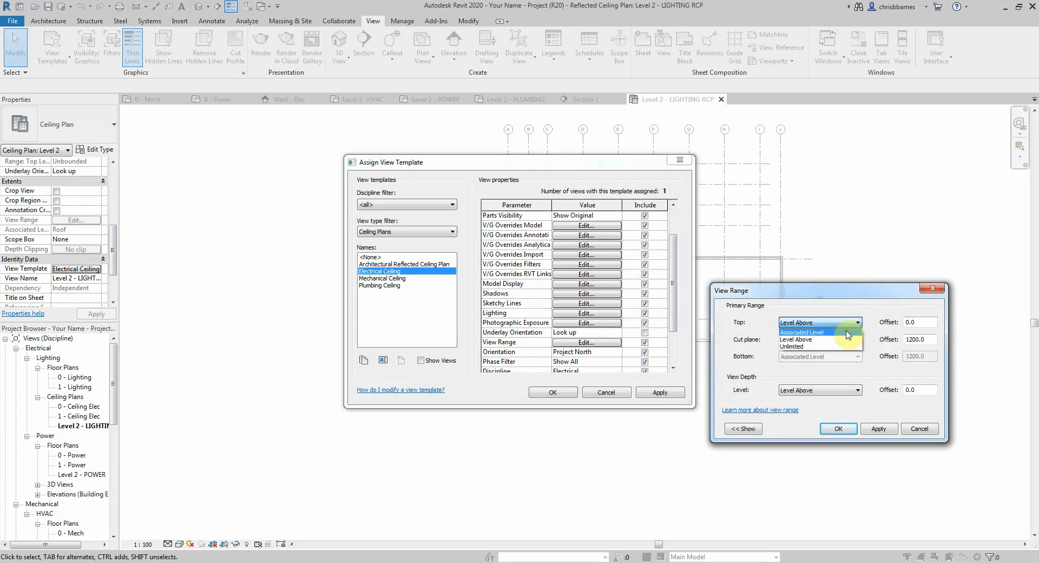
{"action": "left_click", "coordinate": [848, 332]}
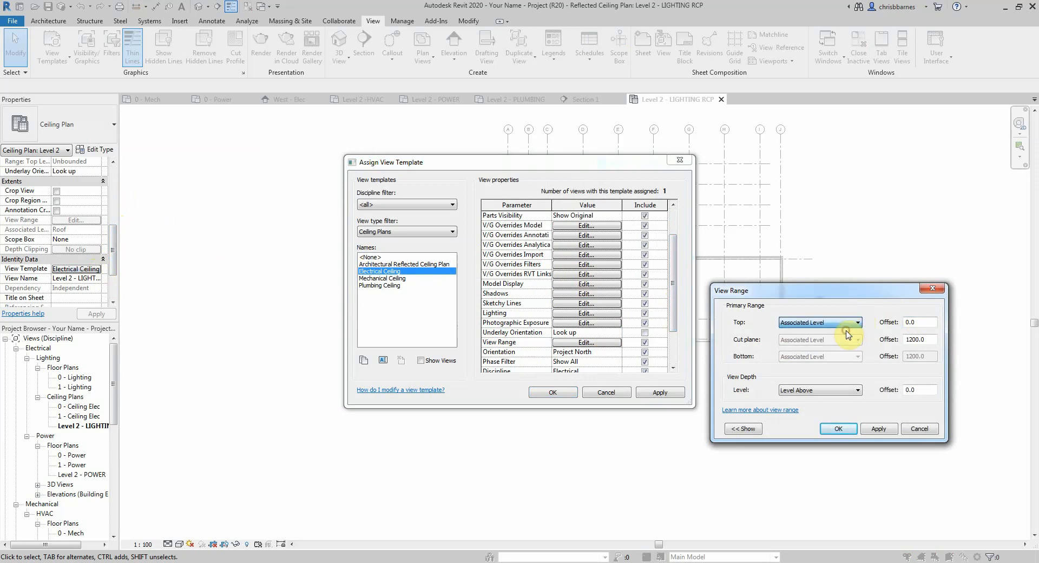
{"action": "left_click", "coordinate": [878, 429]}
{"action": "left_click", "coordinate": [839, 428]}
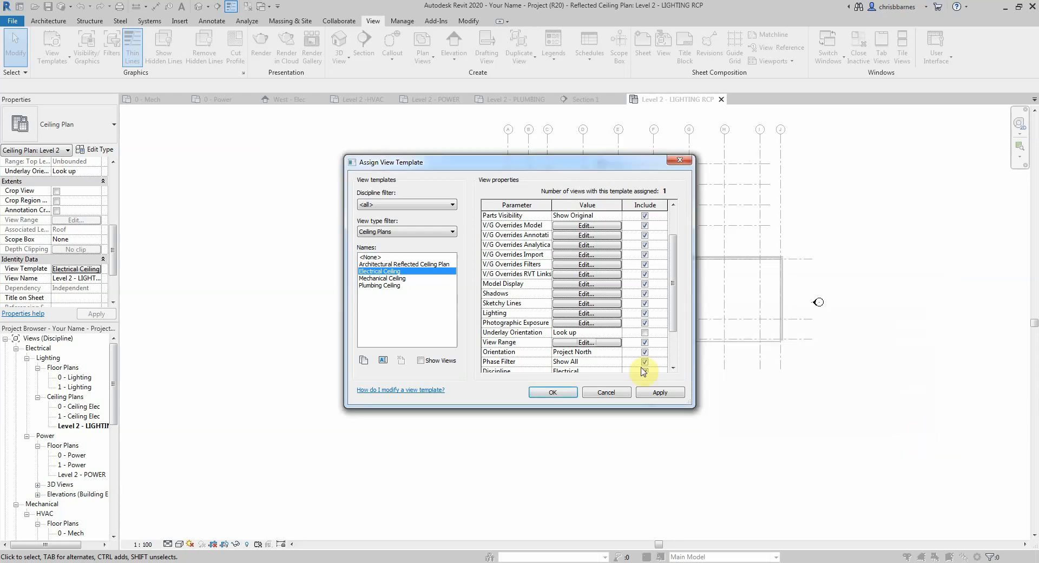
{"action": "left_click", "coordinate": [606, 393]}
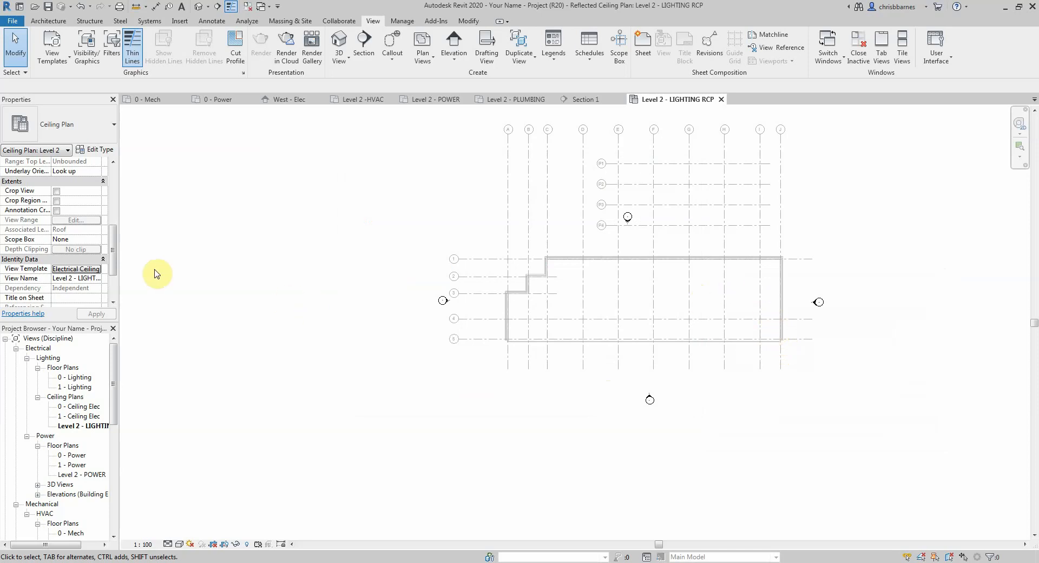
In the Electrical Ceiling view template's view range, set both the top and the view depth to Associated Level
{"action": "left_click", "coordinate": [85, 270]}
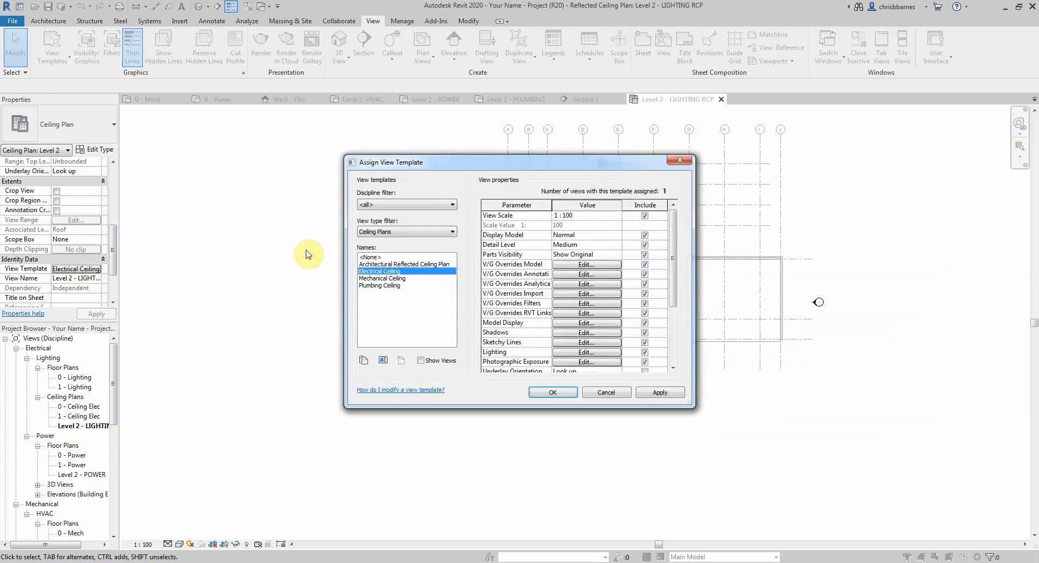
{"action": "left_click_drag", "start_coordinate": [676, 296], "coordinate": [661, 342]}
{"action": "left_click", "coordinate": [602, 304]}
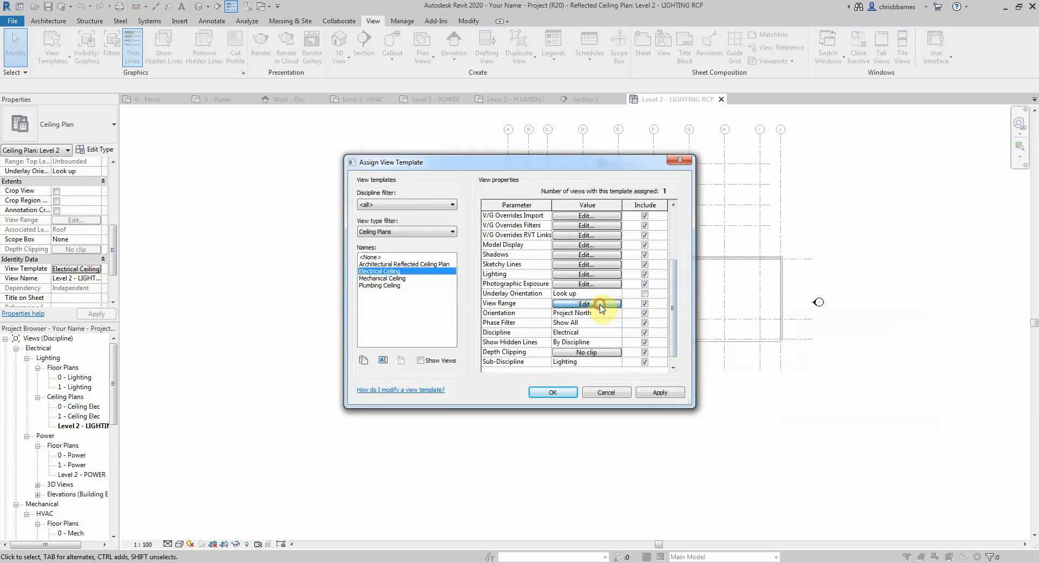
{"action": "left_click", "coordinate": [857, 324]}
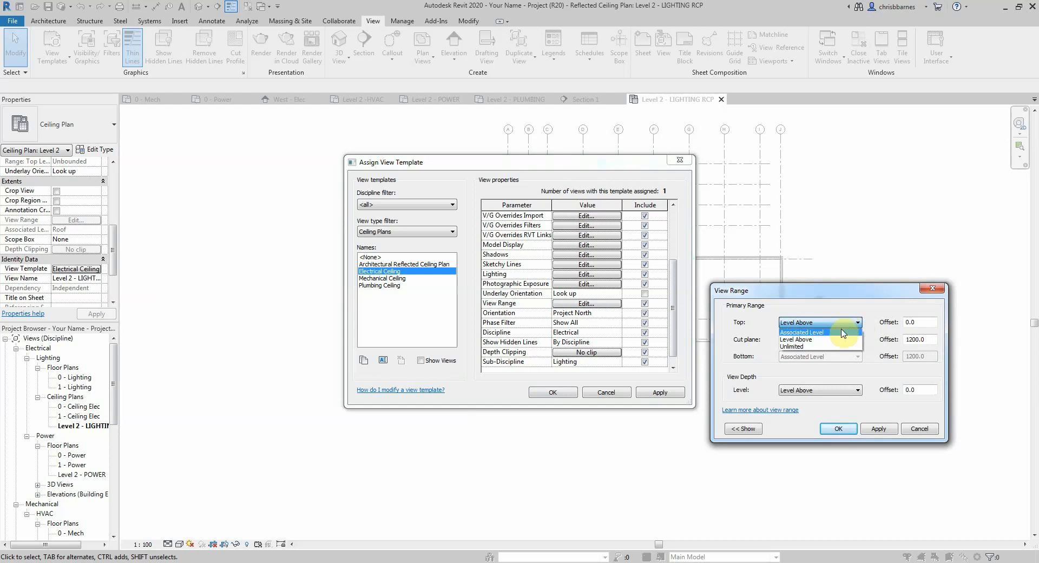
{"action": "left_click", "coordinate": [842, 333]}
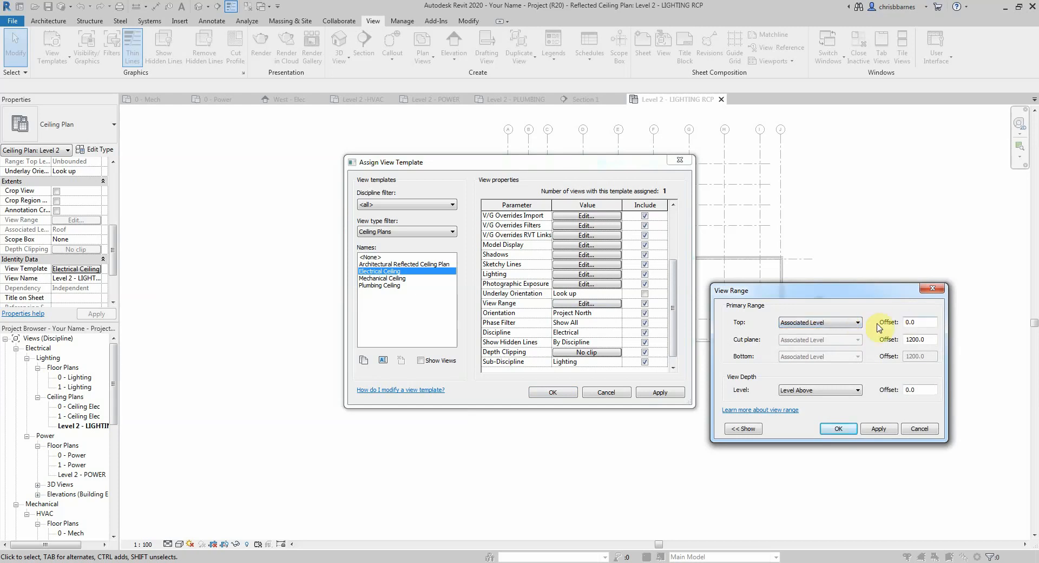
{"action": "left_click_drag", "start_coordinate": [921, 319], "coordinate": [893, 324]}
{"action": "left_click", "coordinate": [858, 390]}
{"action": "left_click", "coordinate": [851, 401]}
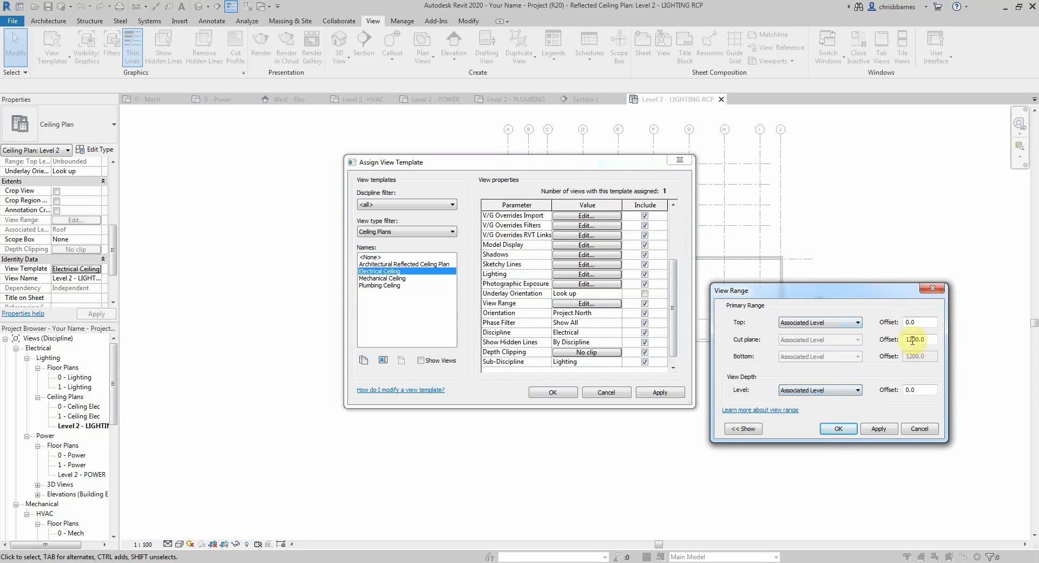
Set the view range's cut plane offset to -2744 and apply the Electrical Ceiling template to the view
{"action": "left_click_drag", "start_coordinate": [923, 340], "coordinate": [889, 343]}
{"action": "type", "text": "-2744"}
{"action": "left_click", "coordinate": [924, 391]}
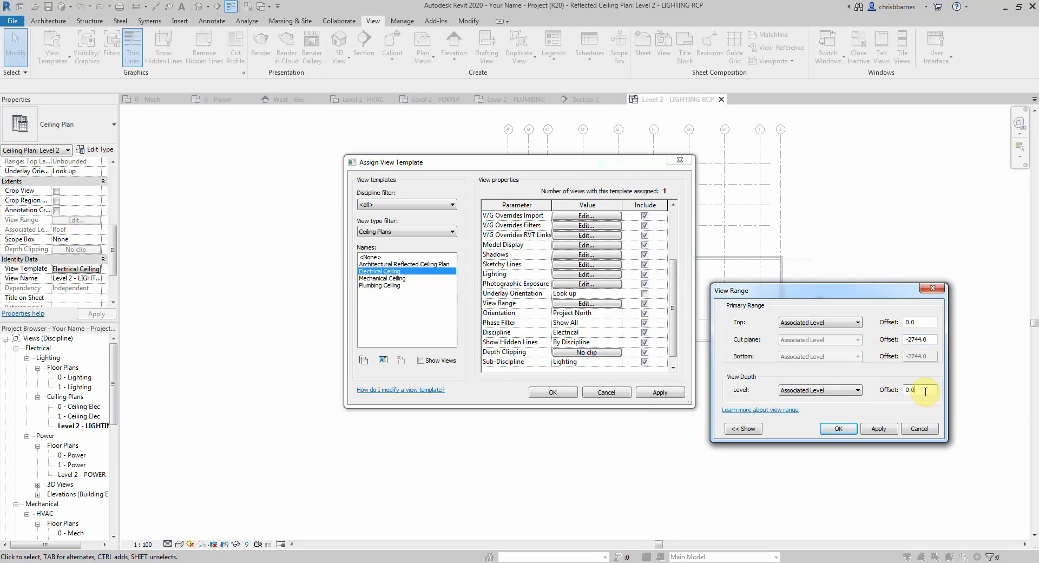
{"action": "left_click", "coordinate": [885, 429]}
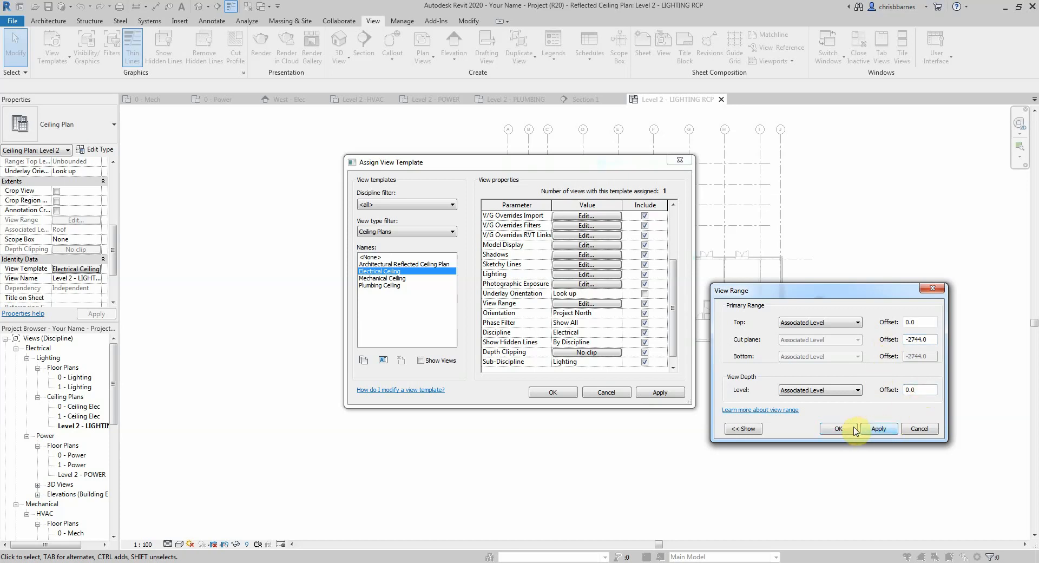
{"action": "left_click", "coordinate": [851, 429]}
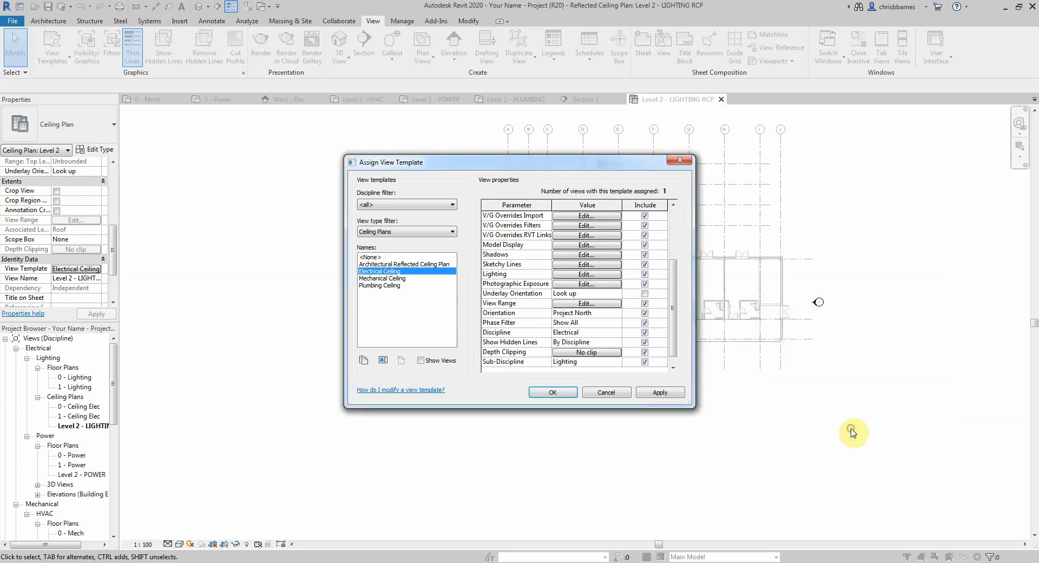
{"action": "left_click", "coordinate": [563, 393]}
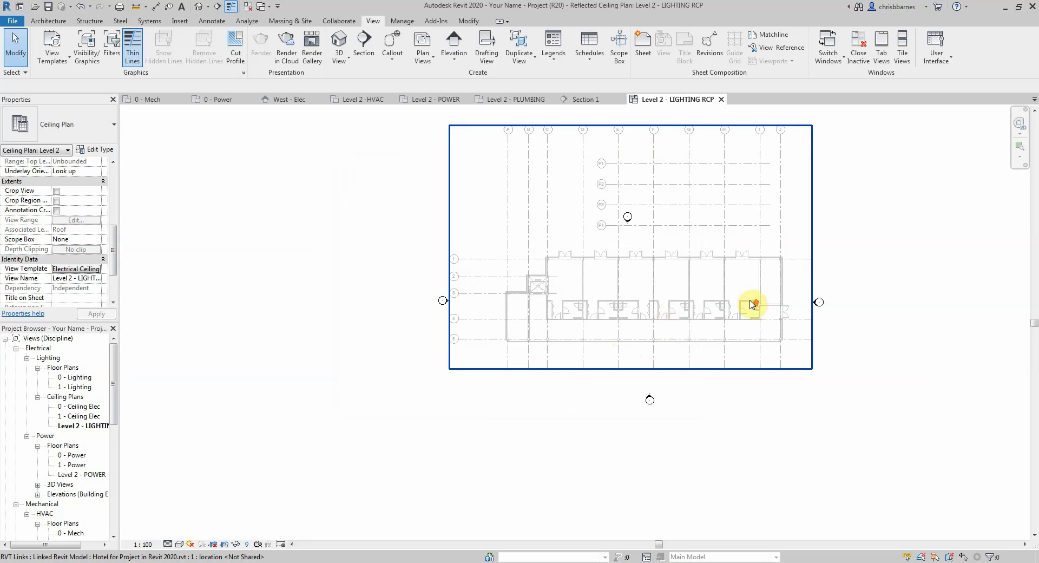
Turn on view cropping and show the crop region in the Level 2 - LIGHTING RCP view
{"action": "scroll", "coordinate": [751, 304], "scroll_direction": "up", "scroll_amount": 1}
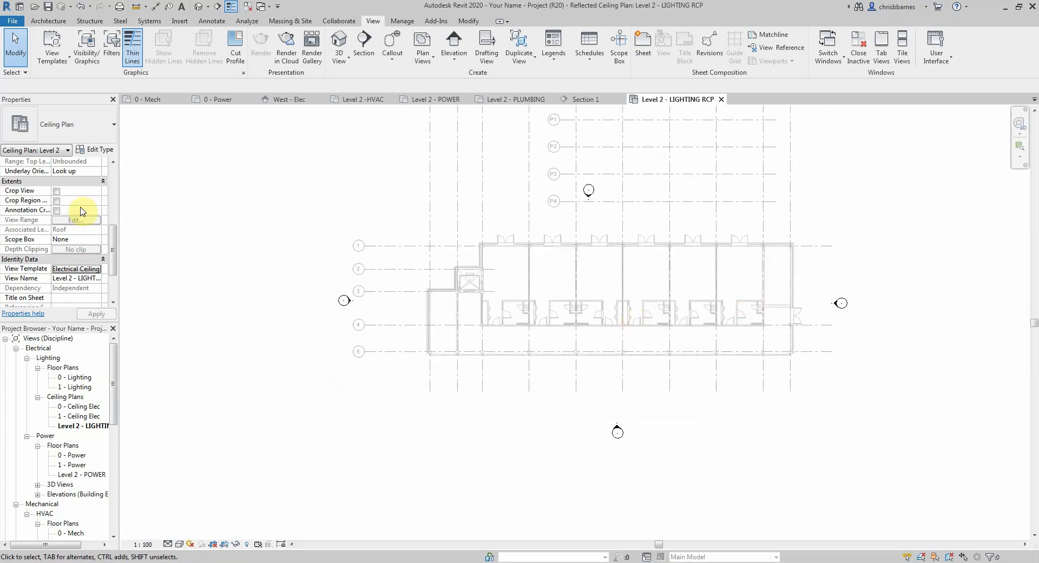
{"action": "left_click", "coordinate": [57, 191]}
{"action": "left_click", "coordinate": [56, 201]}
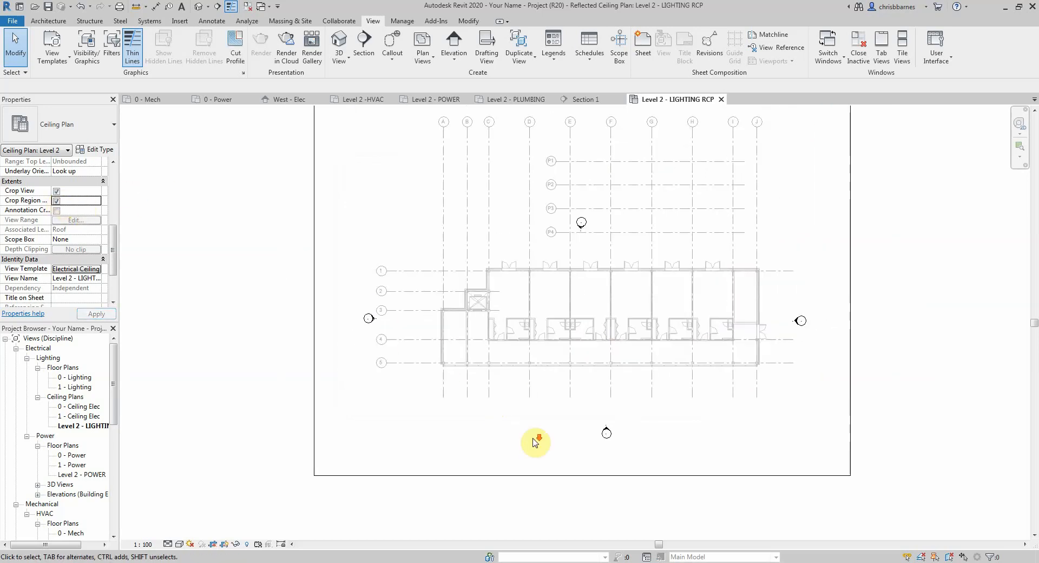
Shrink all four sides of the crop region to fit closely around the building outline, leaving the elevation markers outside
{"action": "left_click", "coordinate": [540, 470]}
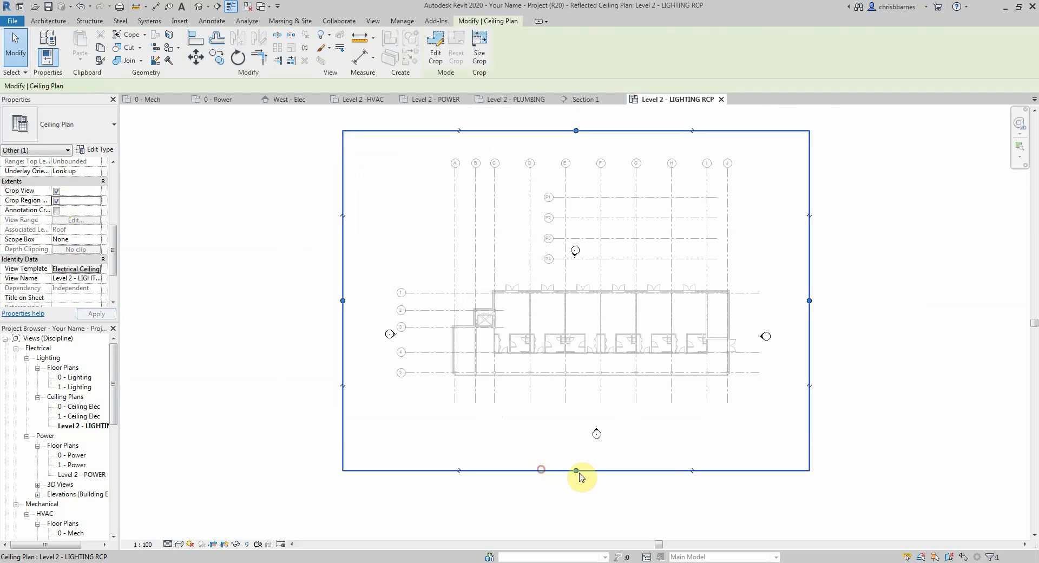
{"action": "left_click_drag", "start_coordinate": [575, 472], "coordinate": [581, 386]}
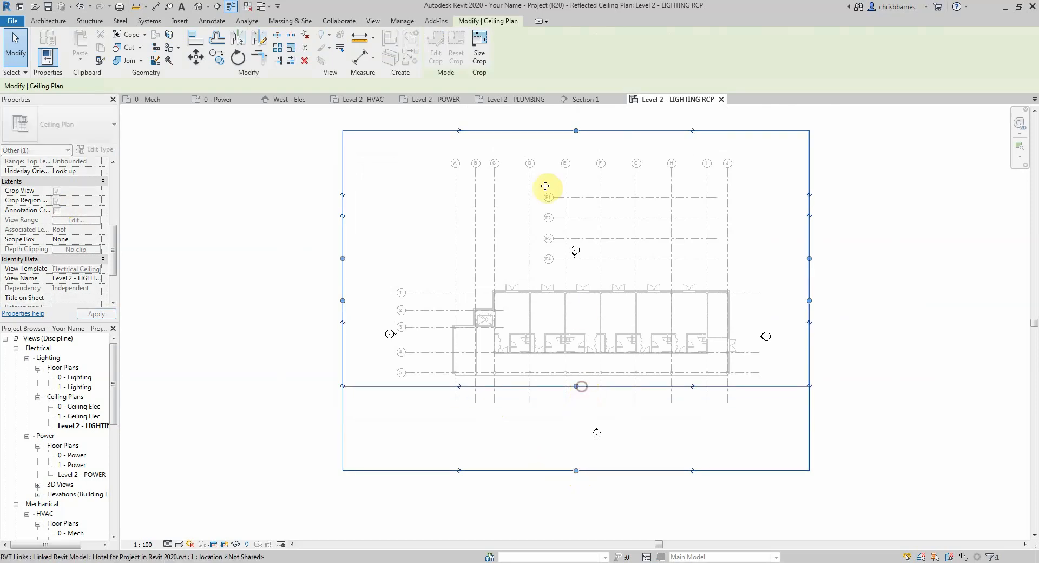
{"action": "left_click_drag", "start_coordinate": [577, 132], "coordinate": [564, 275]}
{"action": "left_click_drag", "start_coordinate": [343, 330], "coordinate": [440, 349]}
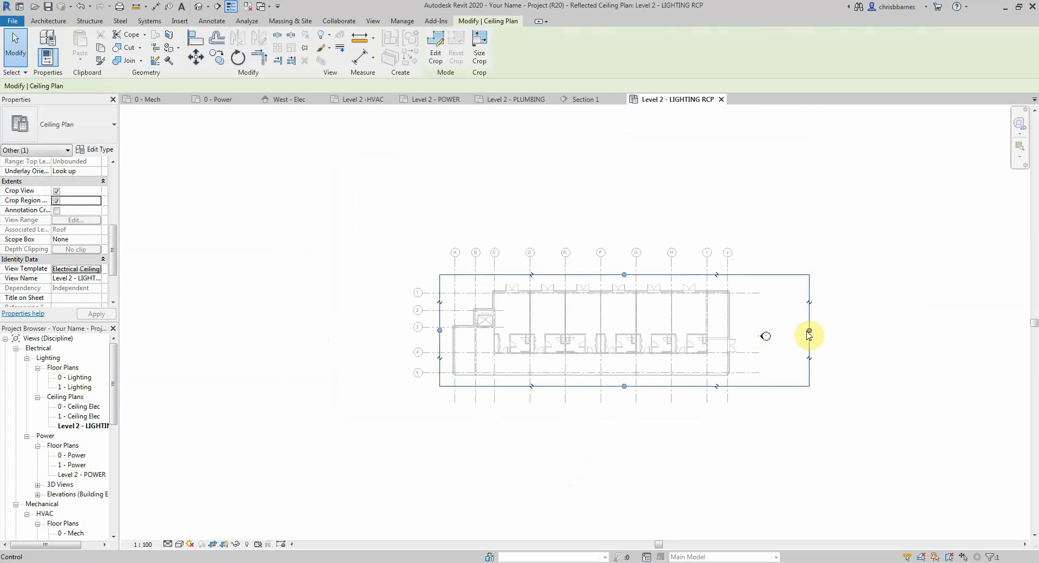
{"action": "left_click_drag", "start_coordinate": [809, 332], "coordinate": [743, 319]}
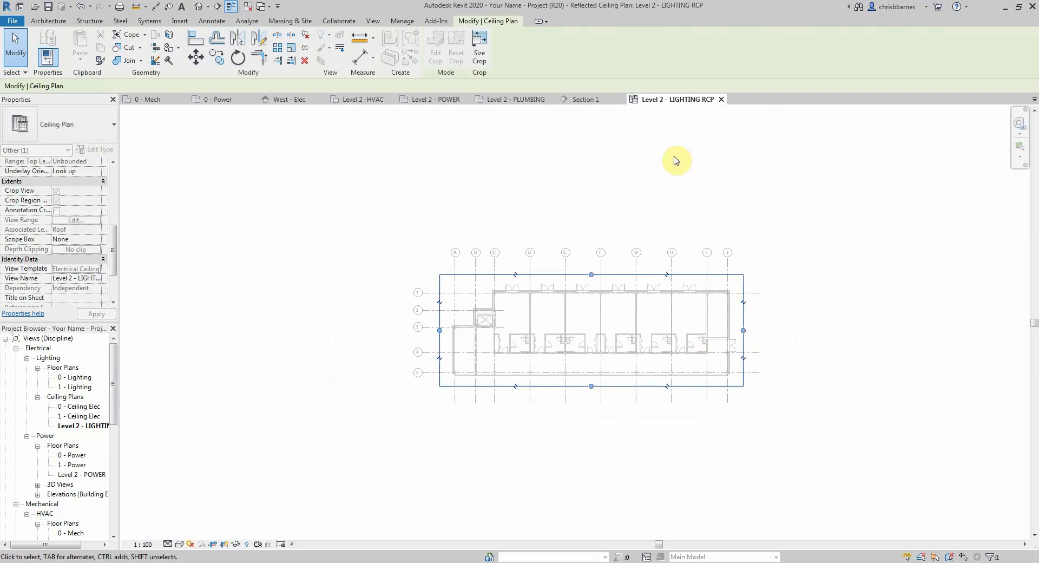
{"action": "left_click", "coordinate": [676, 160]}
Duplicate the Level 2 - LIGHTING RCP view without detailing and choose the Mechanical Ceiling view template for the copy
{"action": "scroll", "coordinate": [671, 351], "scroll_direction": "up", "scroll_amount": 2}
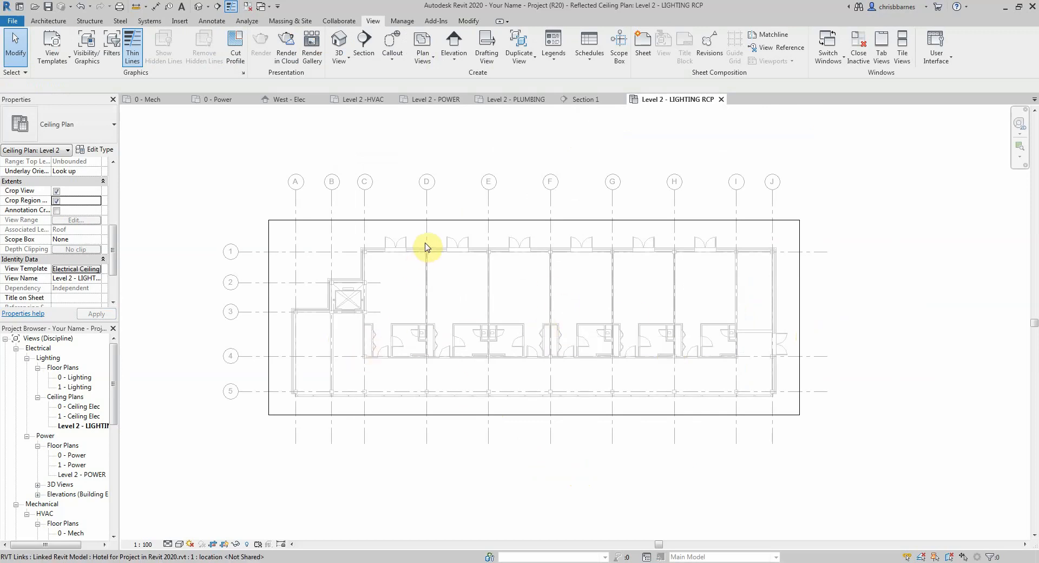
{"action": "left_click", "coordinate": [528, 63]}
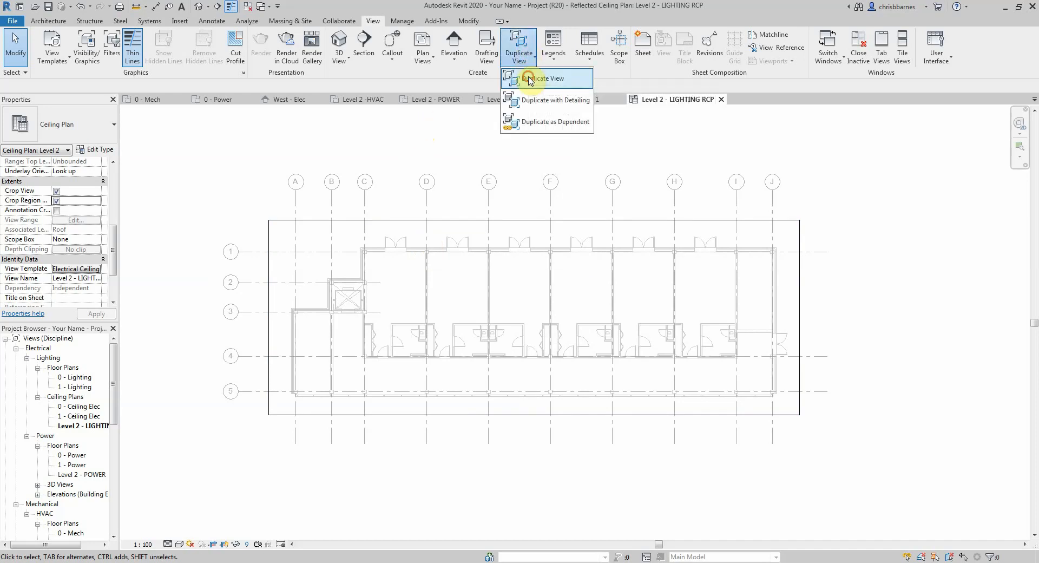
{"action": "left_click", "coordinate": [532, 79]}
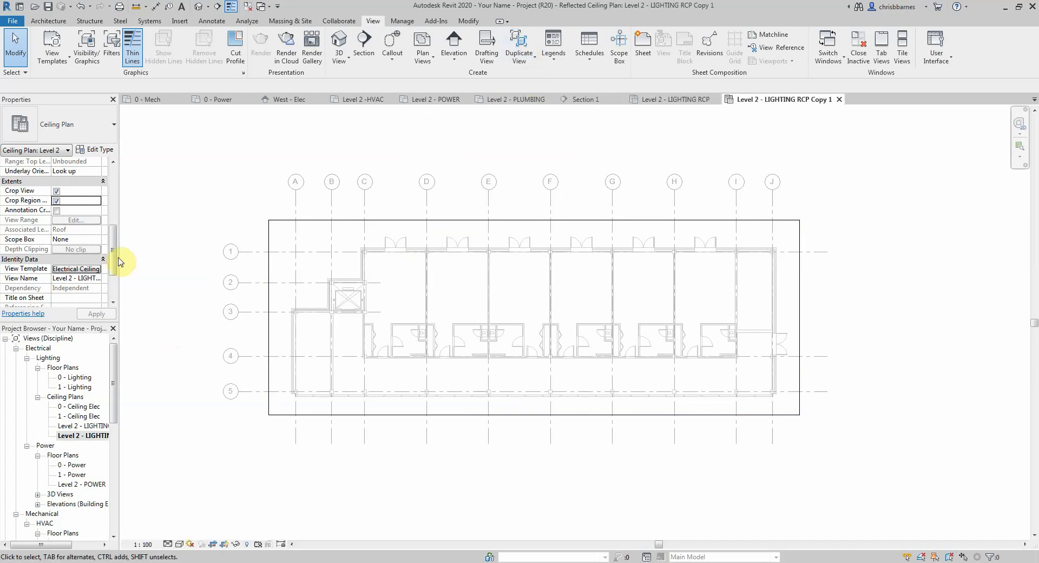
{"action": "left_click", "coordinate": [87, 270]}
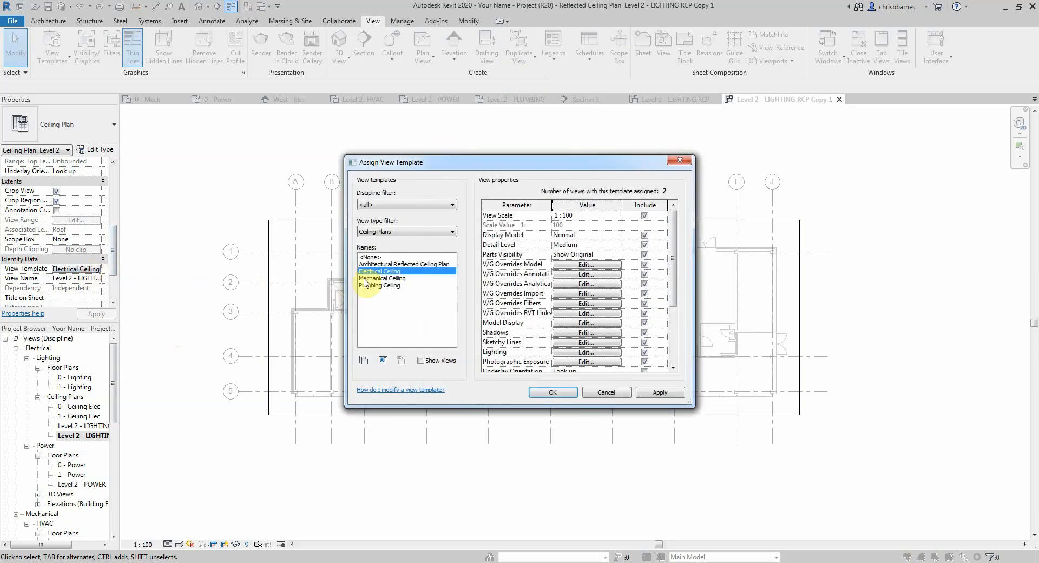
{"action": "left_click", "coordinate": [379, 278]}
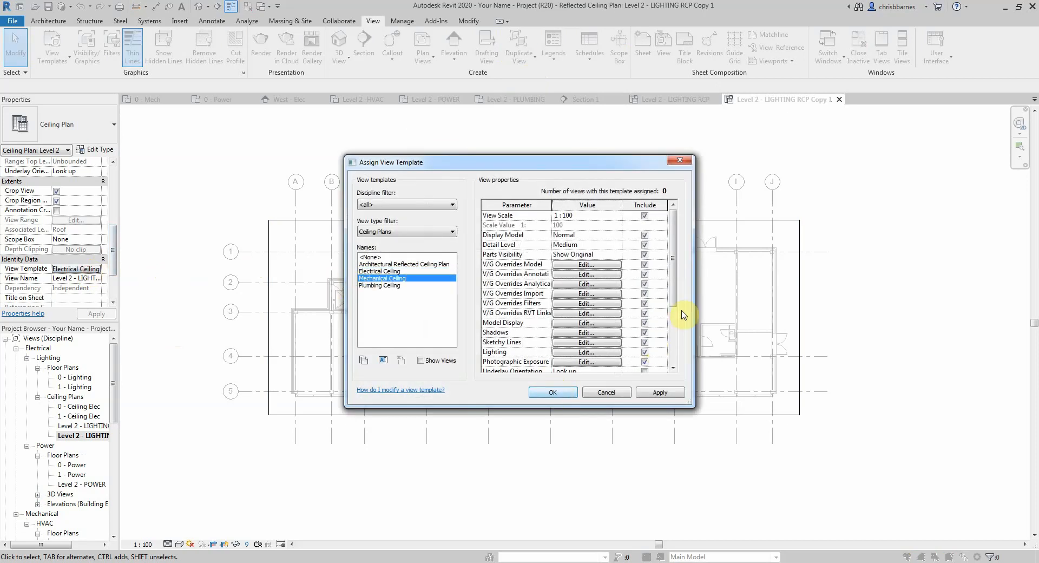
Set the Mechanical Ceiling template's view range to Associated Level for top and view depth, with a cut plane offset of -2744
{"action": "left_click_drag", "start_coordinate": [671, 295], "coordinate": [671, 350]}
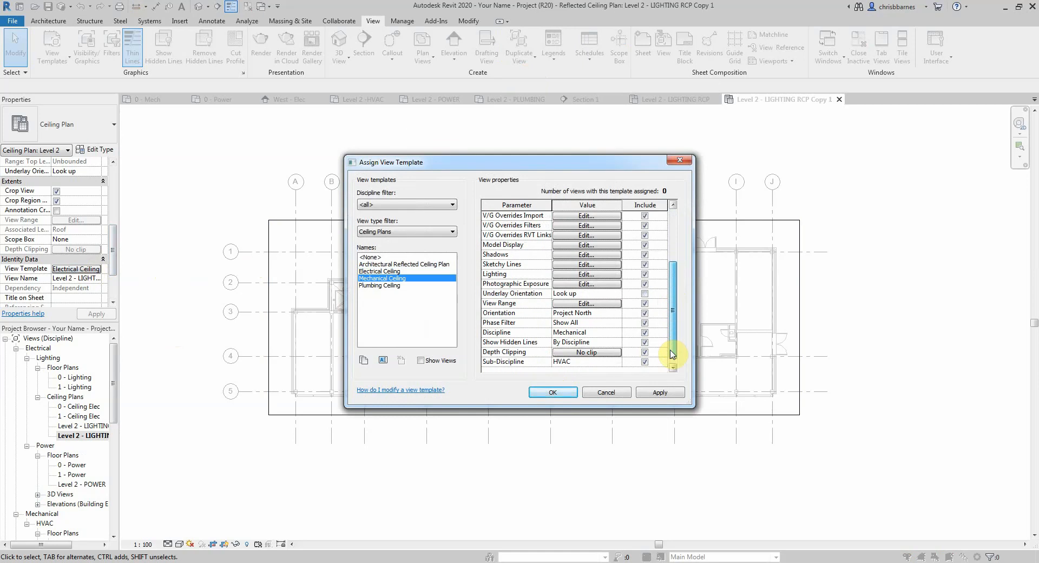
{"action": "left_click", "coordinate": [587, 303]}
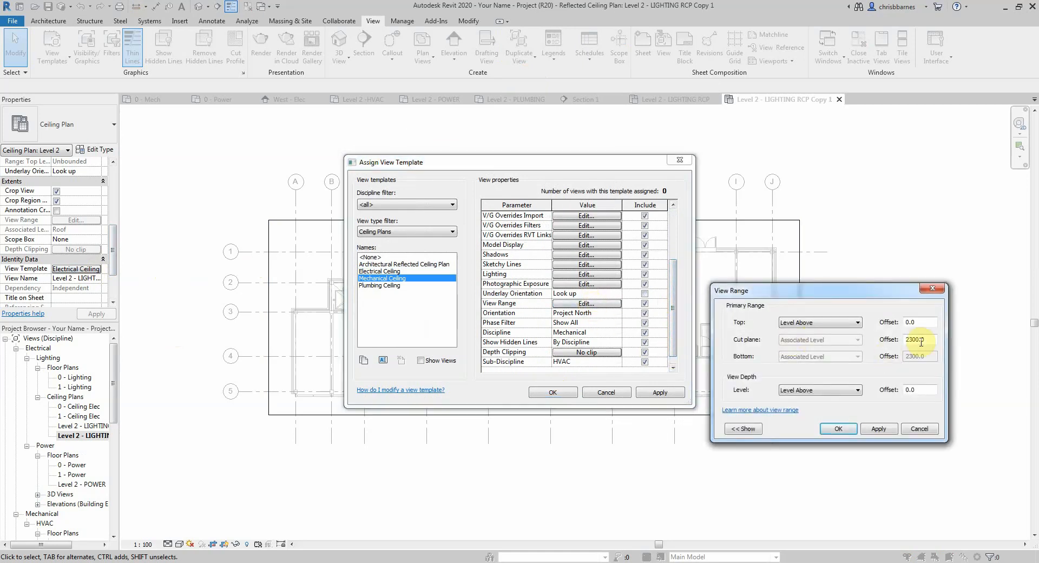
{"action": "left_click", "coordinate": [858, 322]}
{"action": "left_click", "coordinate": [812, 332]}
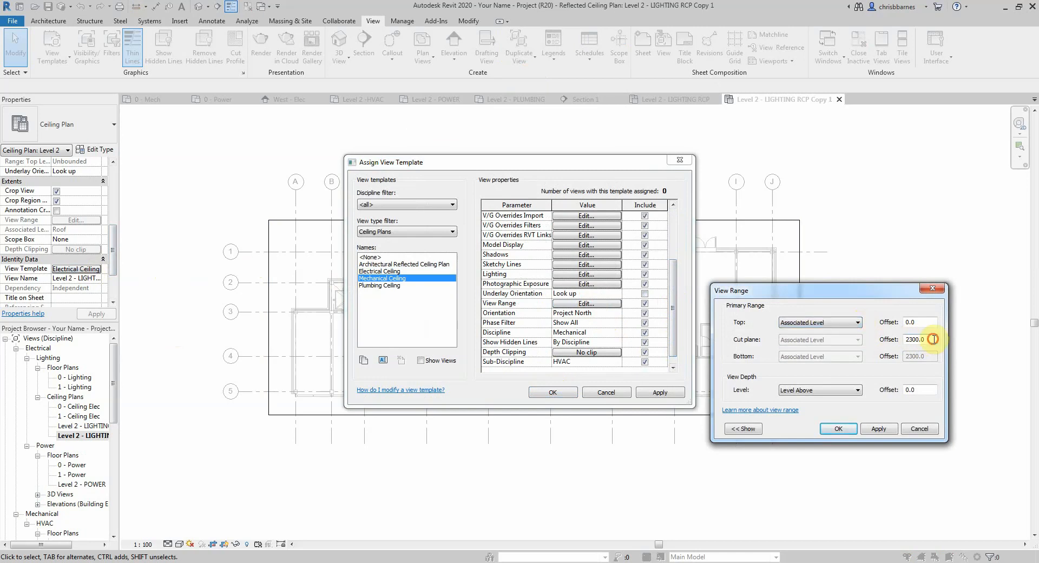
{"action": "left_click_drag", "start_coordinate": [920, 339], "coordinate": [884, 345]}
{"action": "type", "text": "-2744"}
{"action": "left_click", "coordinate": [839, 390]}
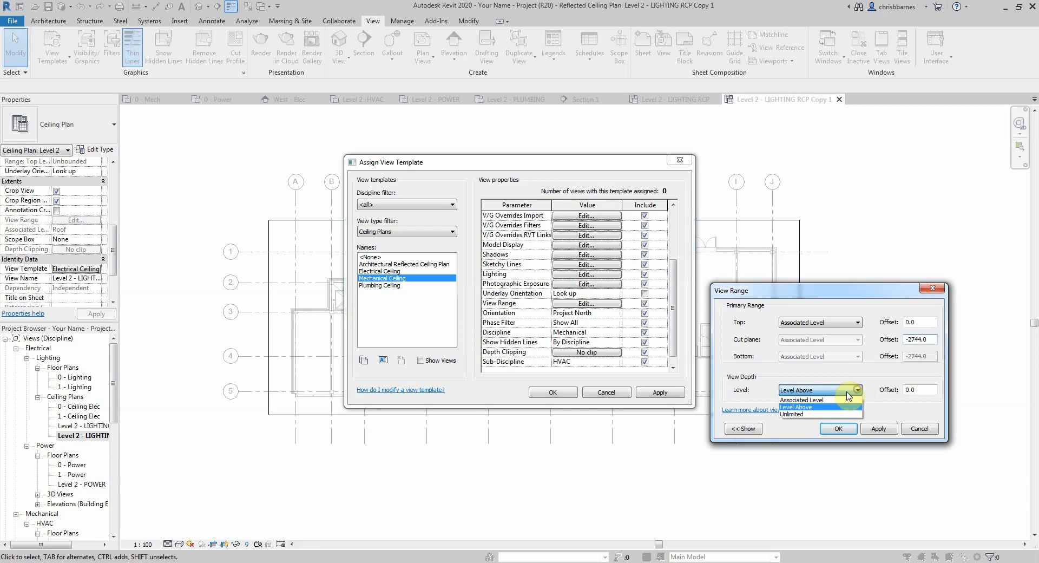
{"action": "left_click", "coordinate": [842, 398]}
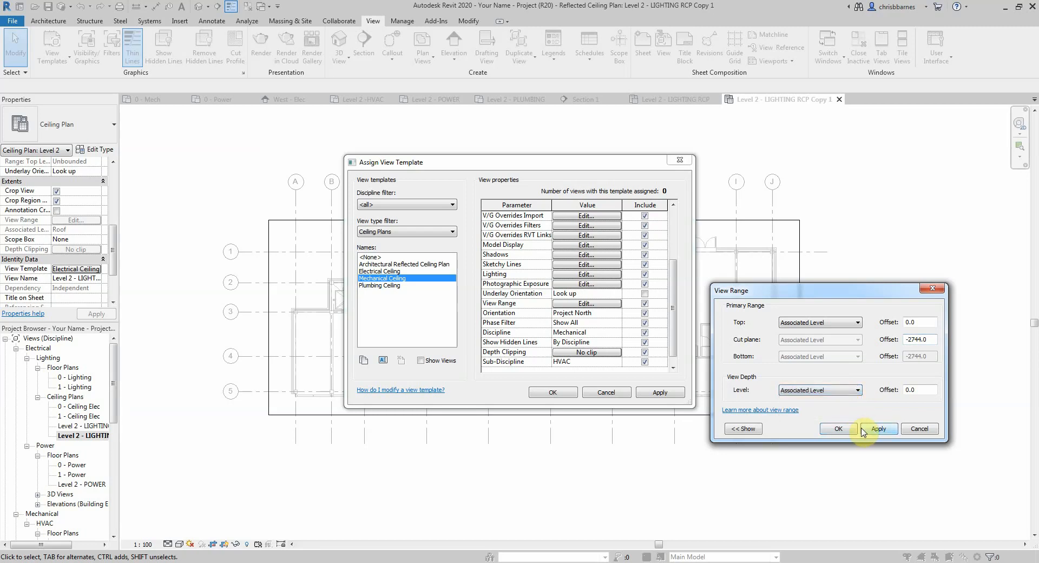
{"action": "left_click", "coordinate": [853, 429]}
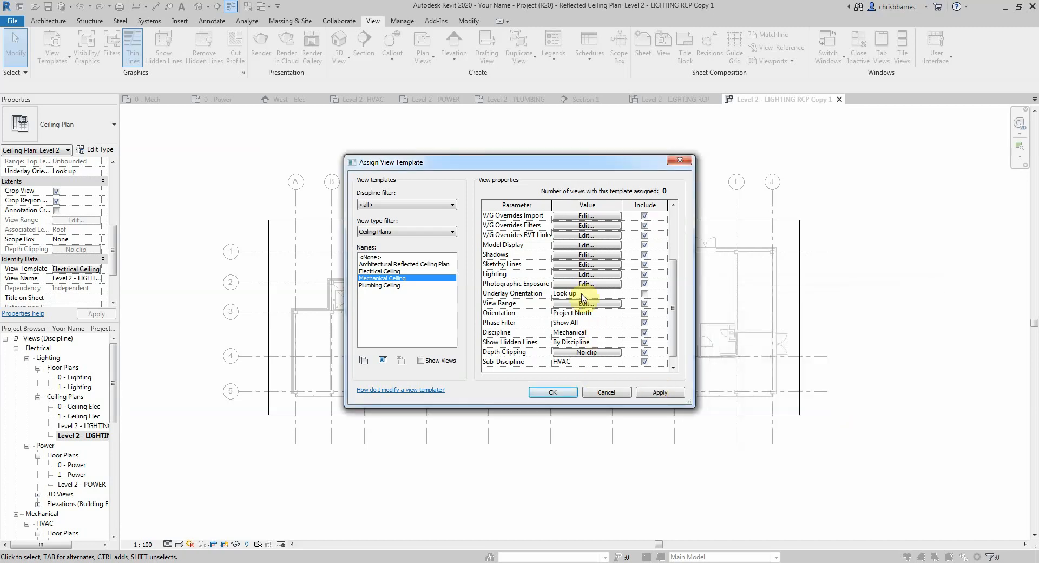
Set the linked hotel file to halftone in the Mechanical Ceiling template and assign the template to the duplicated view
{"action": "left_click", "coordinate": [590, 236]}
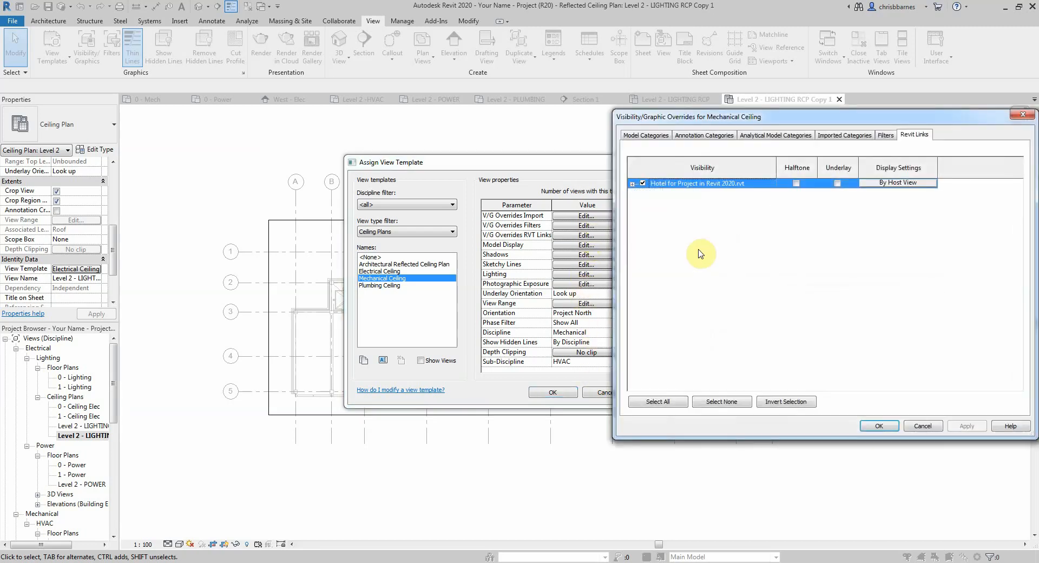
{"action": "left_click", "coordinate": [795, 183]}
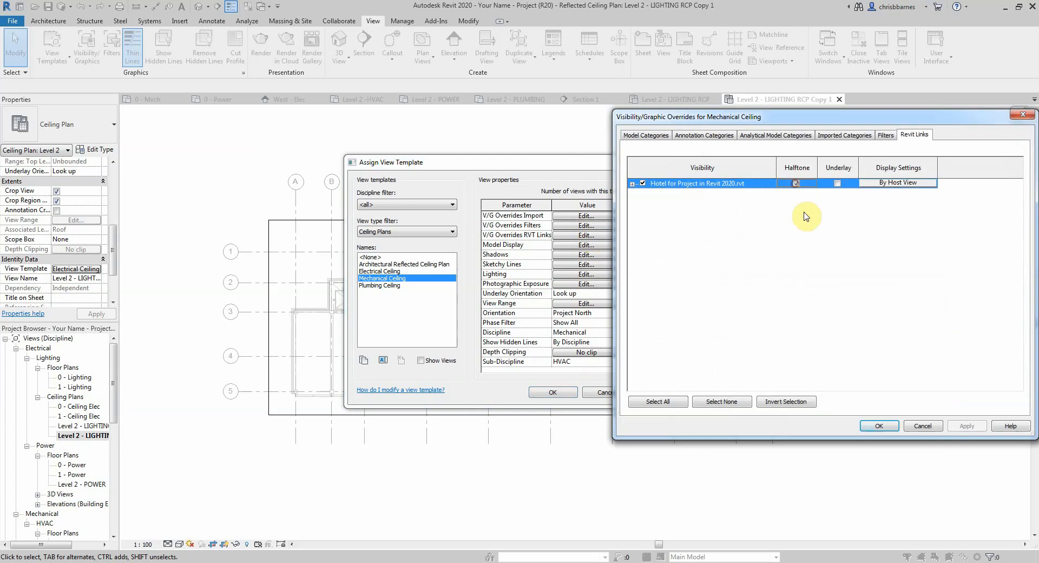
{"action": "left_click", "coordinate": [878, 427]}
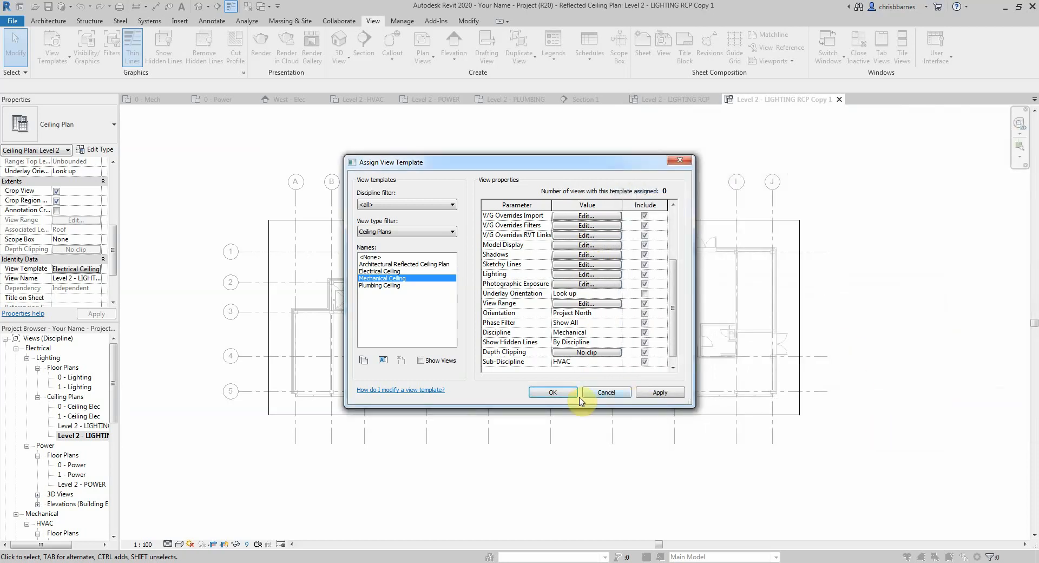
{"action": "left_click", "coordinate": [571, 393]}
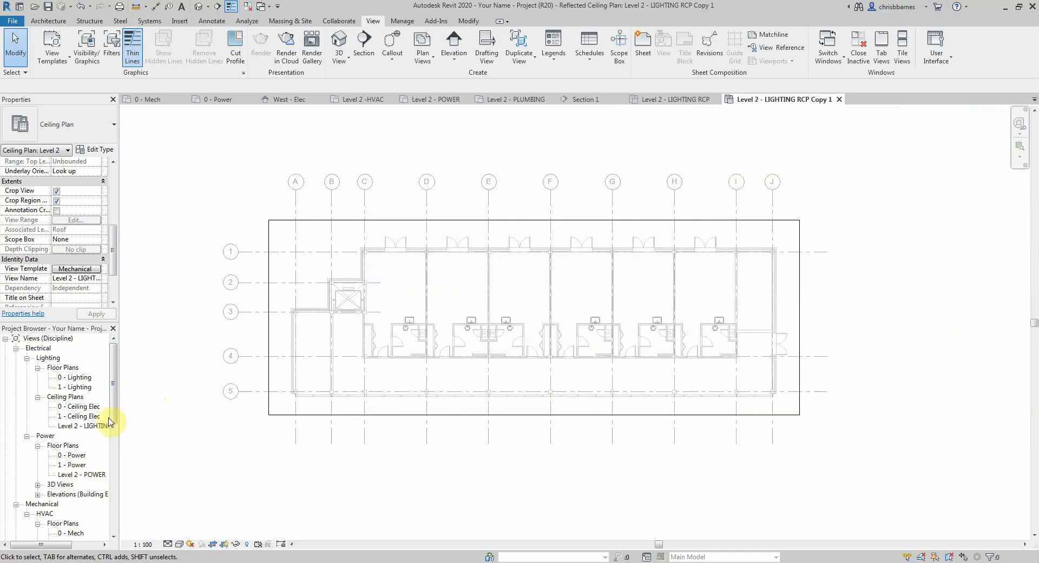
Rename the duplicated ceiling plan under the Mechanical HVAC views as Level 2 - HVAC RCP
{"action": "left_click_drag", "start_coordinate": [113, 412], "coordinate": [114, 459]}
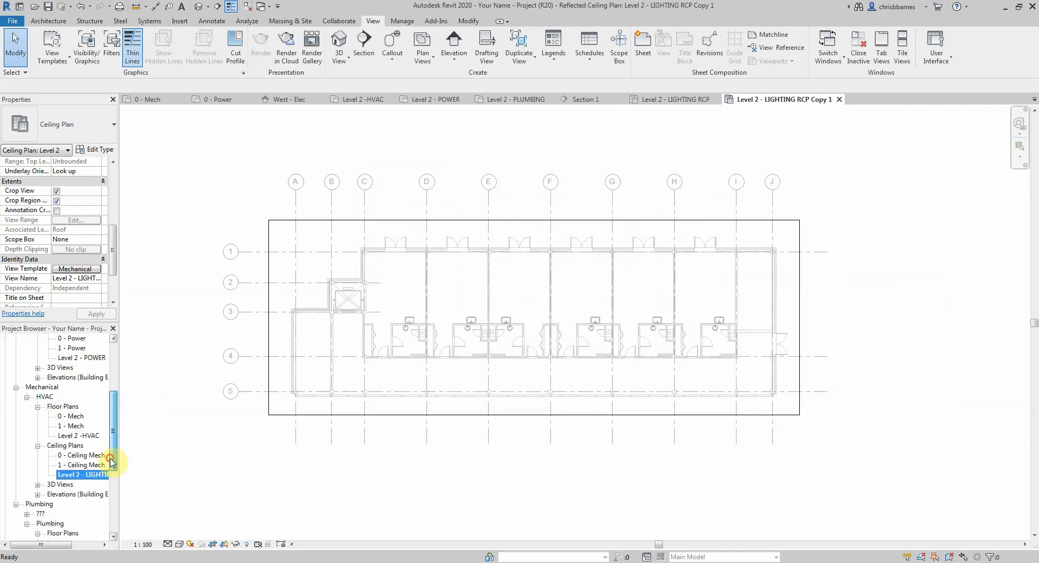
{"action": "left_click", "coordinate": [88, 278]}
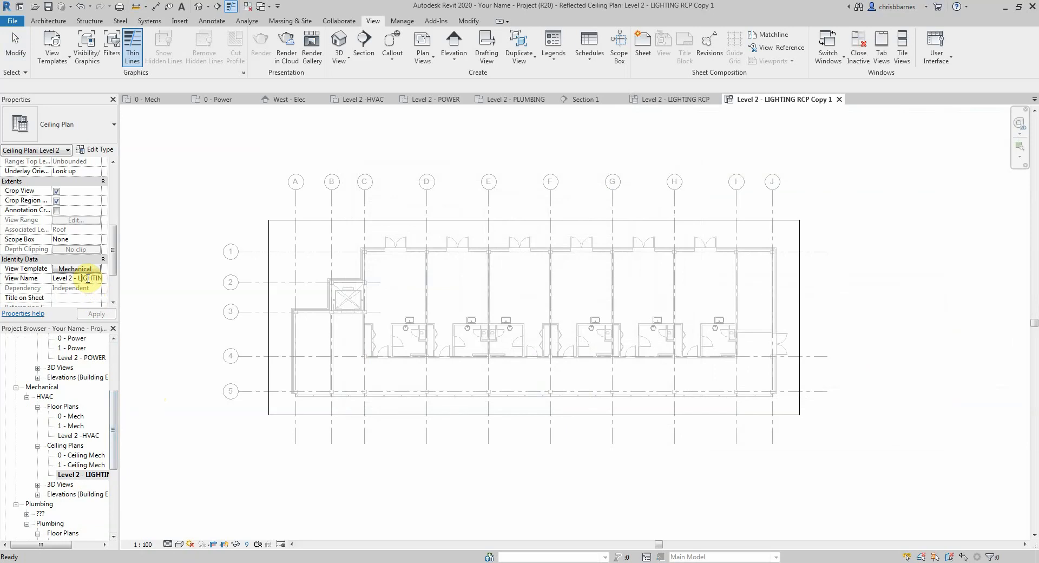
{"action": "key", "text": "BackSpace"}
{"action": "key", "text": "BackSpace"}
{"action": "key", "text": "BackSpace"}
{"action": "type", "text": "H"}
{"action": "key", "text": "Right"}
{"action": "key", "text": "Right"}
{"action": "key", "text": "Right"}
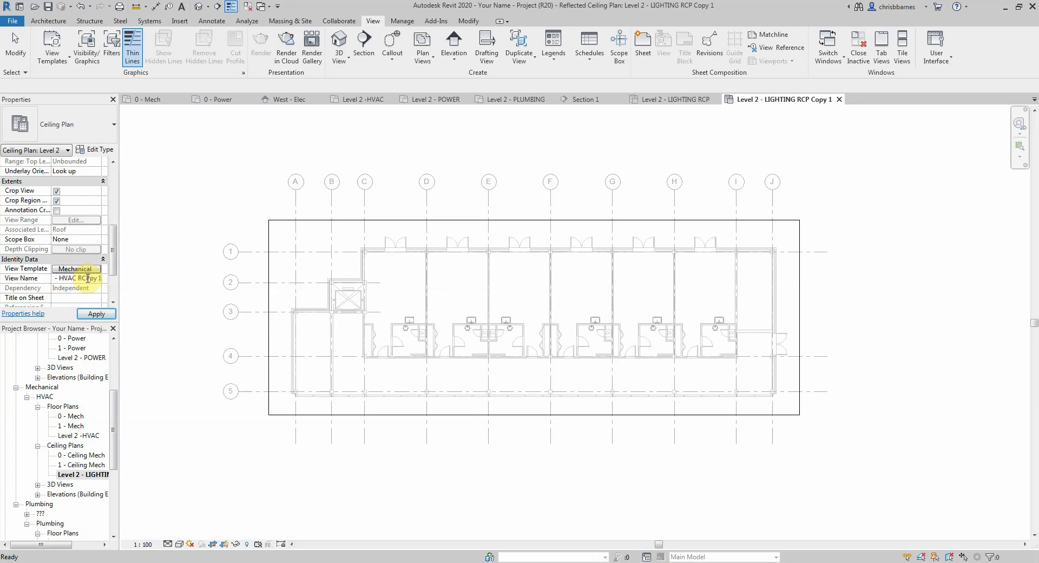
{"action": "left_click", "coordinate": [94, 314]}
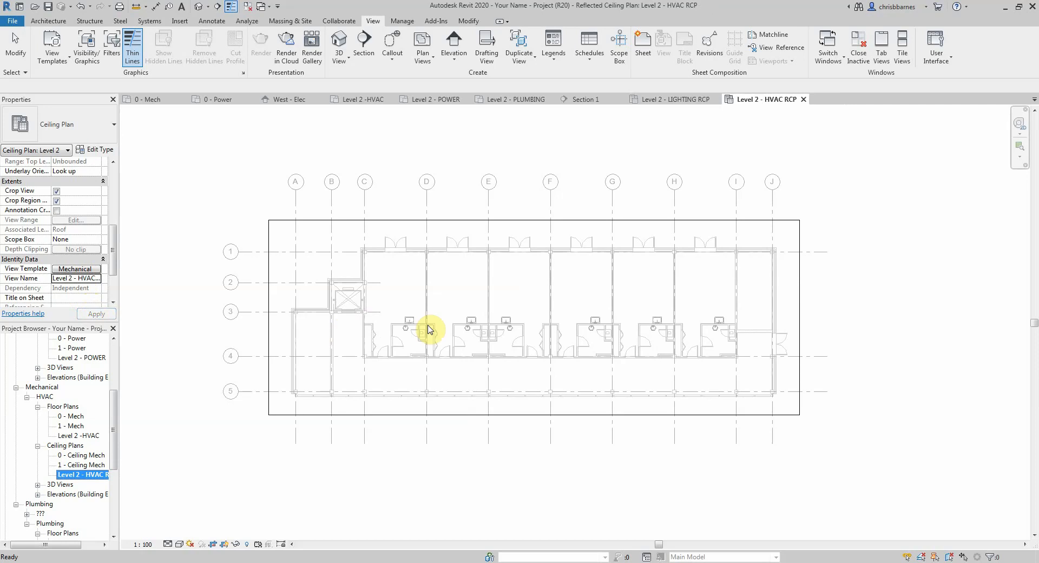
{"action": "left_click_drag", "start_coordinate": [113, 415], "coordinate": [113, 363]}
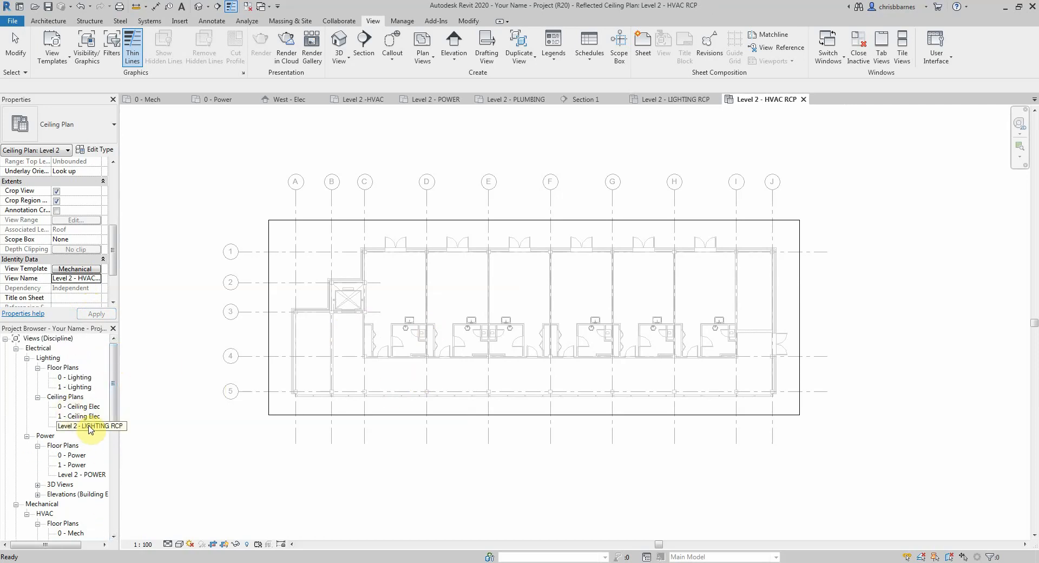
Review the finished Level 2 views by opening LIGHTING RCP, POWER, HVAC, HVAC RCP and PLUMBING in turn
{"action": "double_click", "coordinate": [89, 428]}
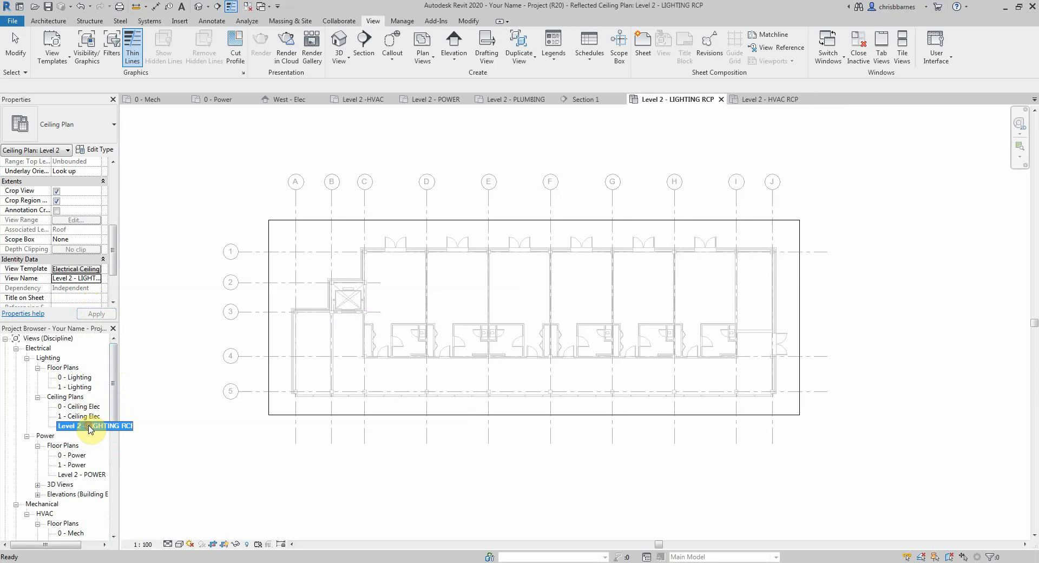
{"action": "double_click", "coordinate": [87, 475]}
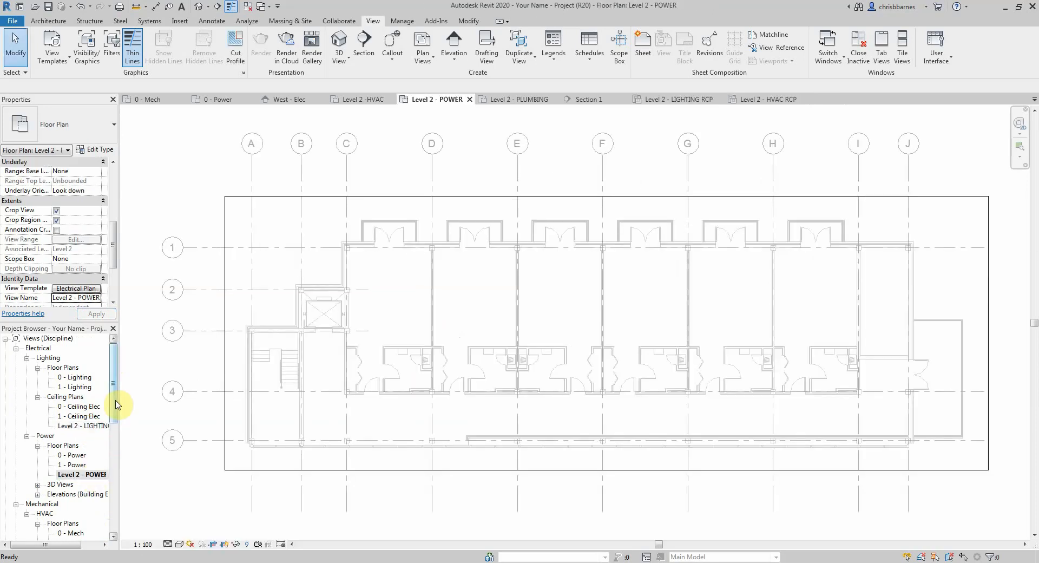
{"action": "scroll", "coordinate": [121, 411], "scroll_direction": "down", "scroll_amount": 5}
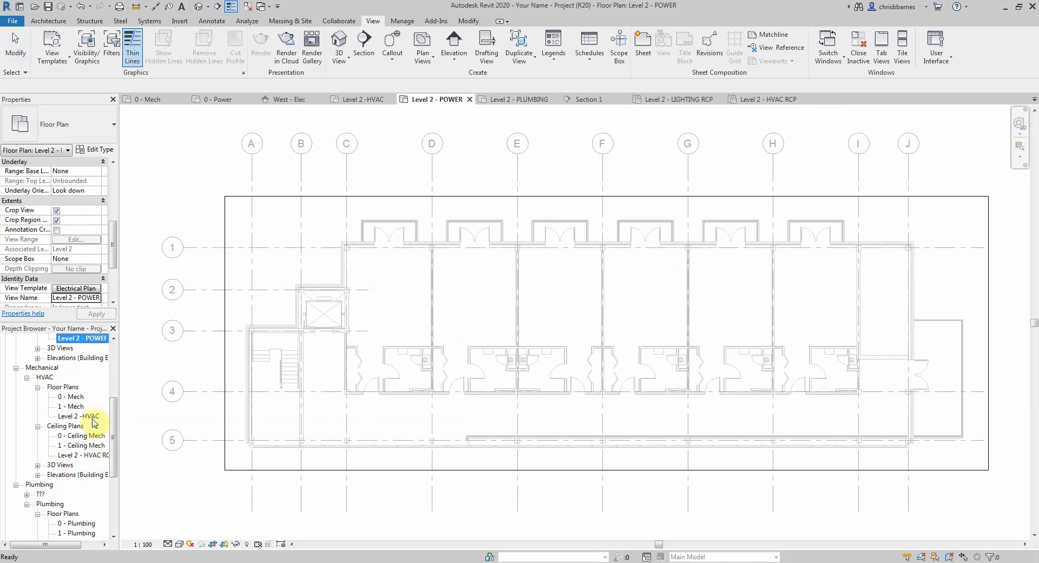
{"action": "double_click", "coordinate": [87, 415]}
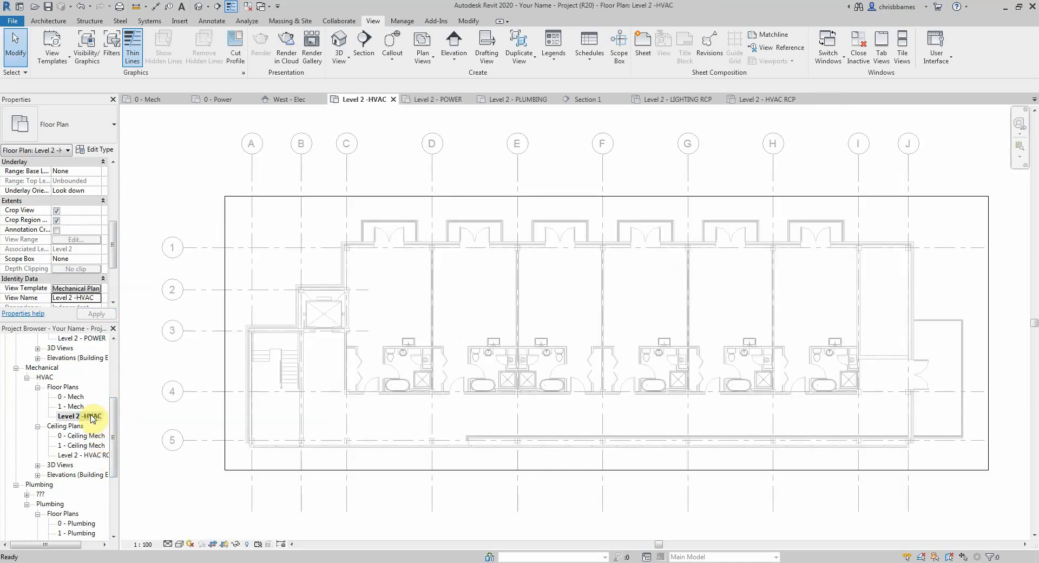
{"action": "double_click", "coordinate": [89, 456]}
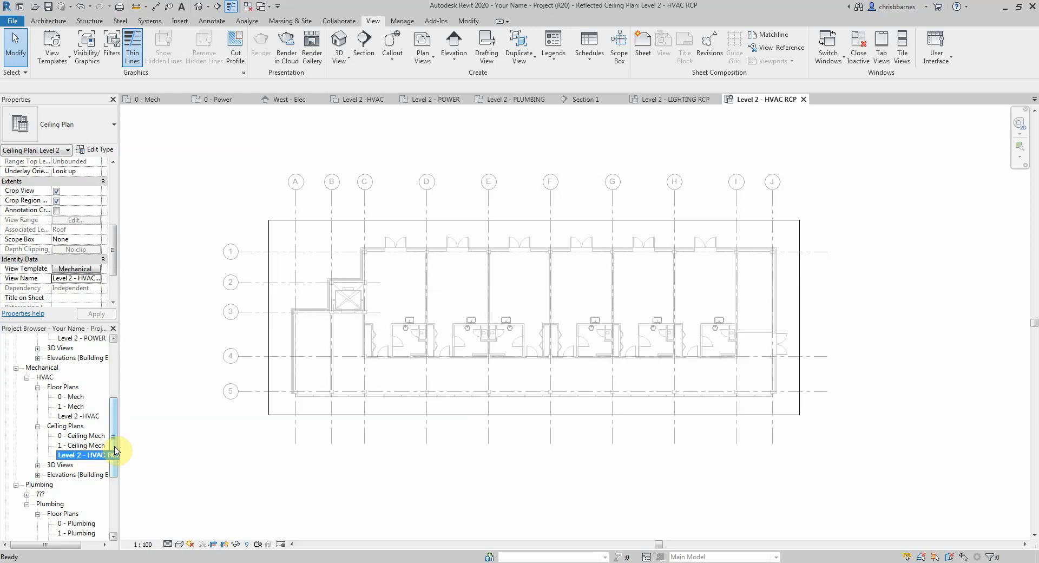
{"action": "left_click_drag", "start_coordinate": [113, 454], "coordinate": [112, 491]}
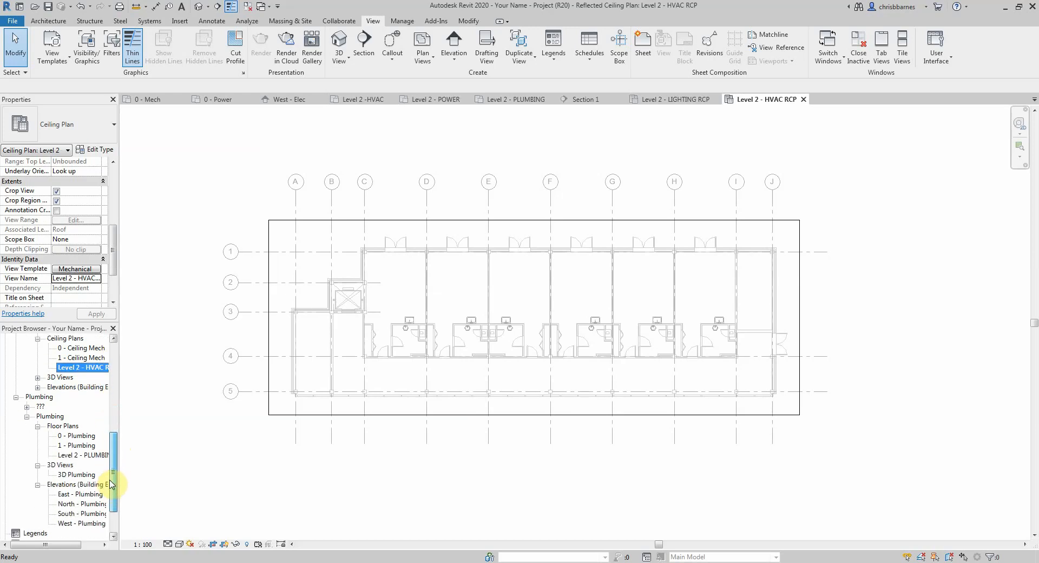
{"action": "left_click", "coordinate": [103, 455]}
{"action": "double_click", "coordinate": [102, 456]}
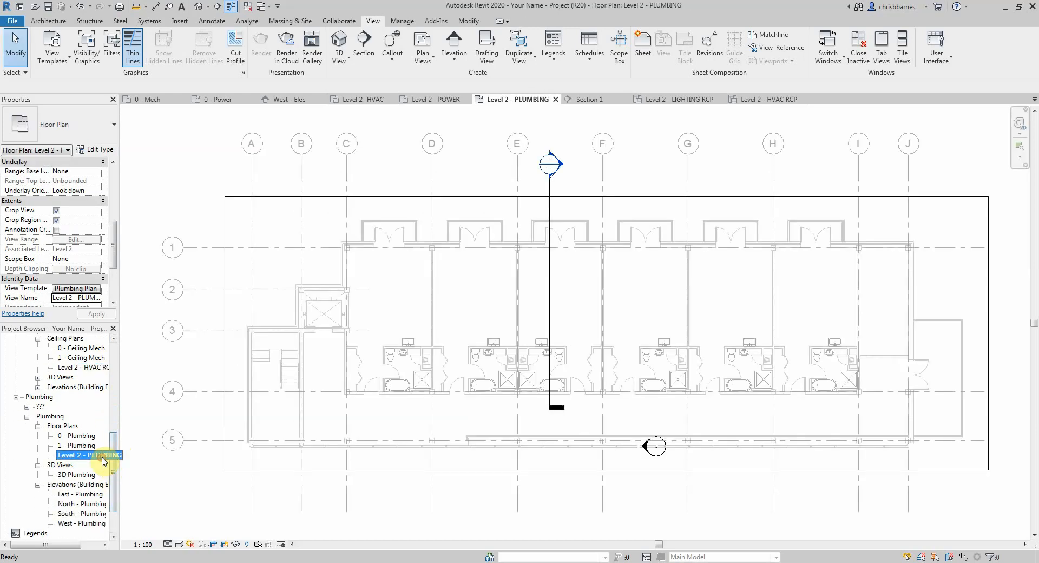